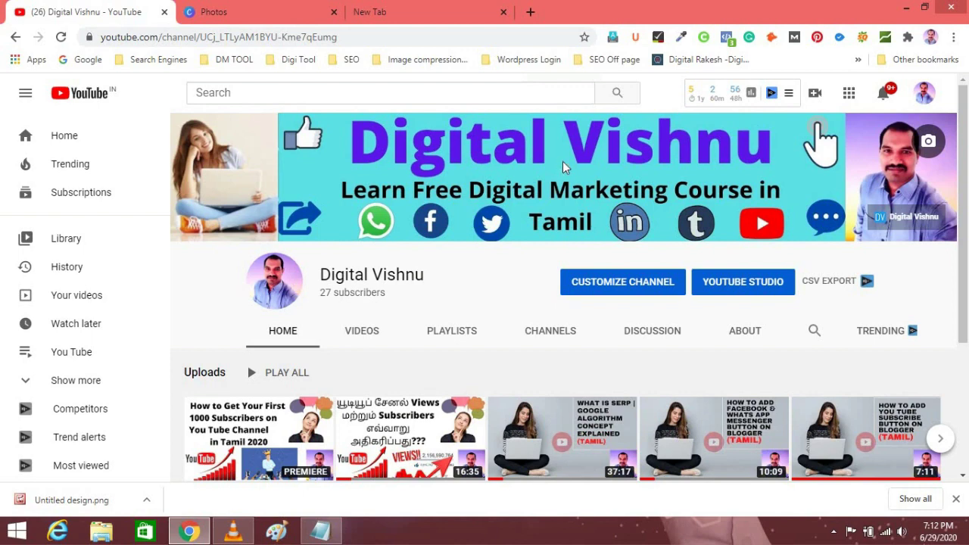
Check the recommended image size in the YouTube channel art upload dialog, and switch to Canva.
{"action": "left_click", "coordinate": [563, 162]}
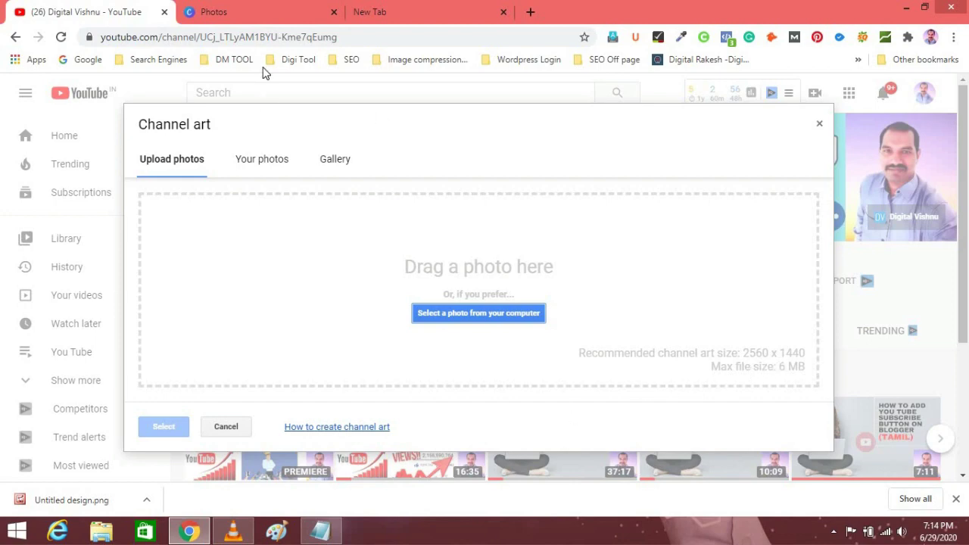
{"action": "left_click", "coordinate": [263, 9]}
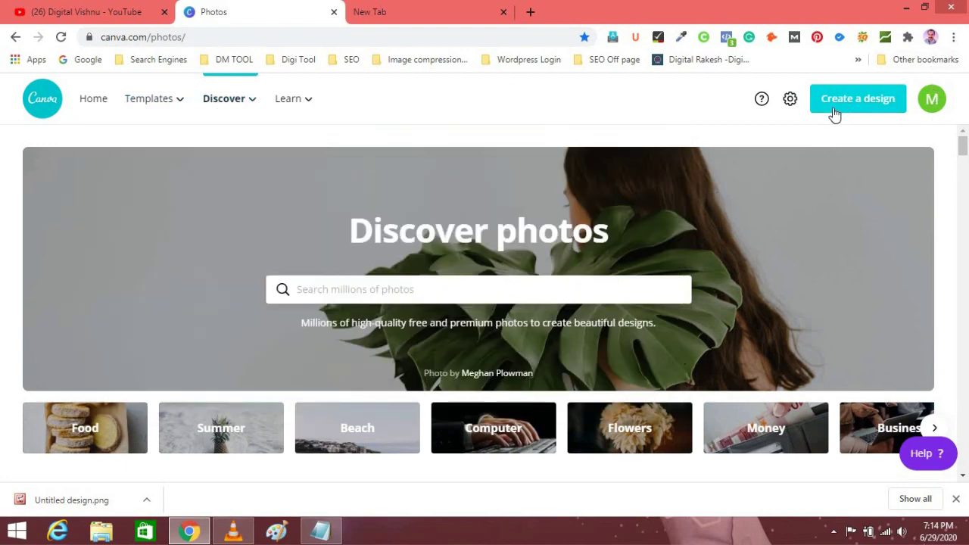
Try creating a blank design with custom dimensions of 2560 × 1440 px, and discard it.
{"action": "left_click", "coordinate": [863, 104]}
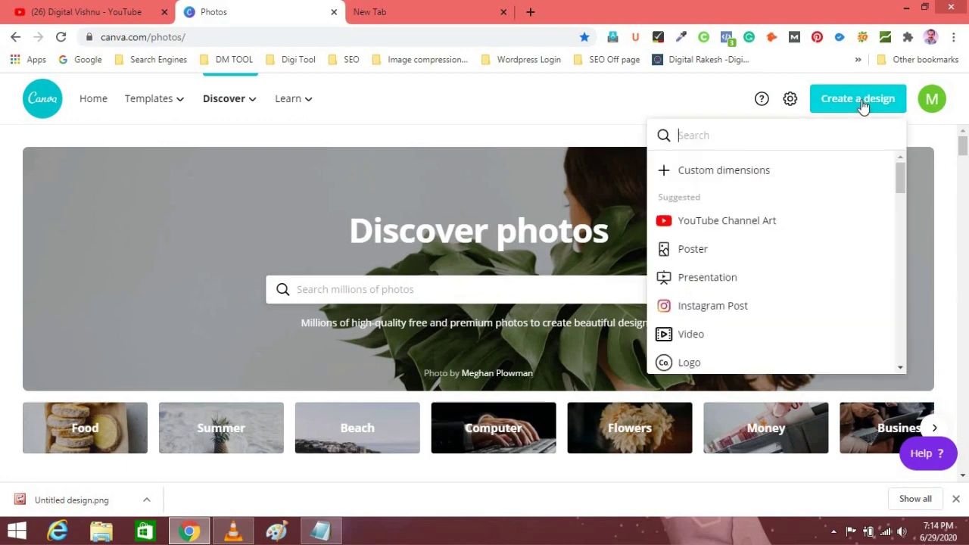
{"action": "left_click", "coordinate": [697, 172]}
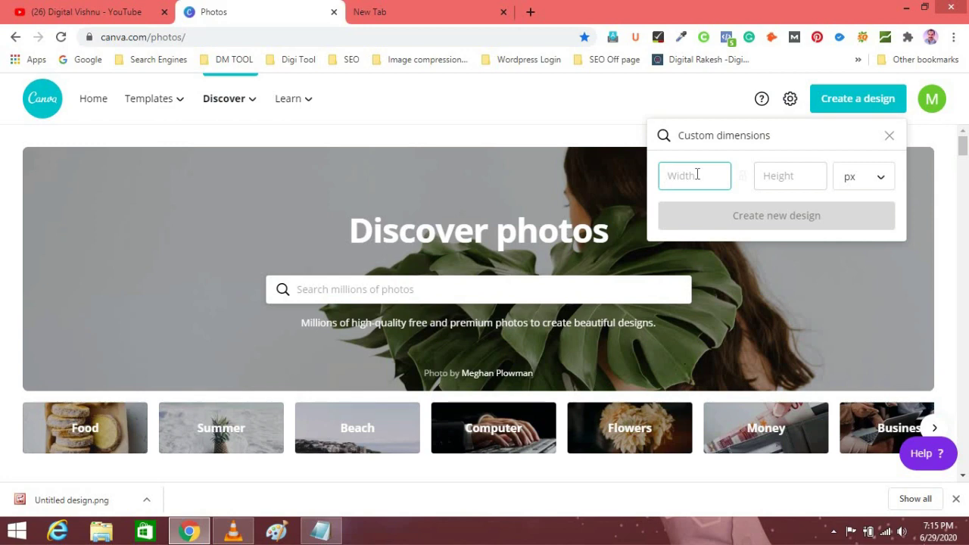
{"action": "type", "text": "2560"}
{"action": "left_click", "coordinate": [787, 175]}
{"action": "type", "text": "144"}
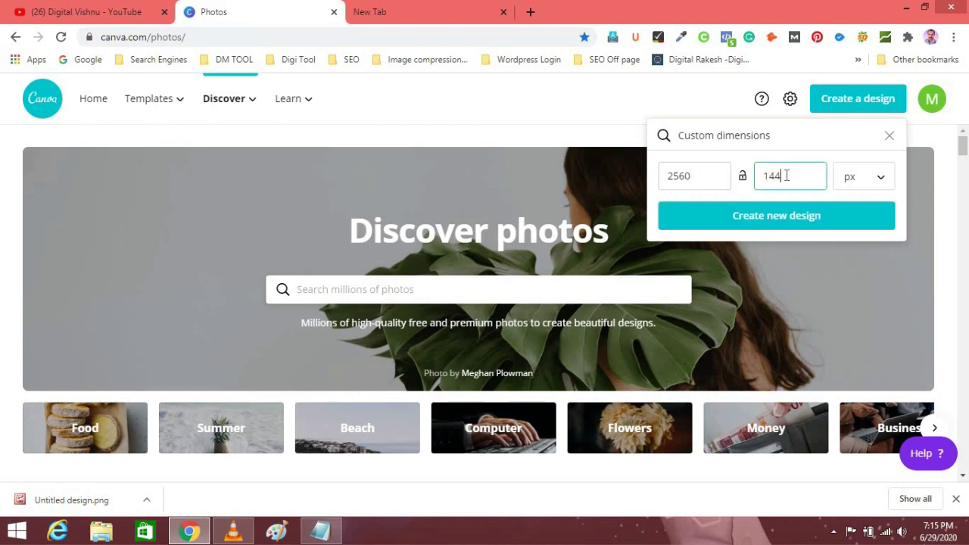
{"action": "type", "text": "0"}
{"action": "left_click", "coordinate": [770, 217]}
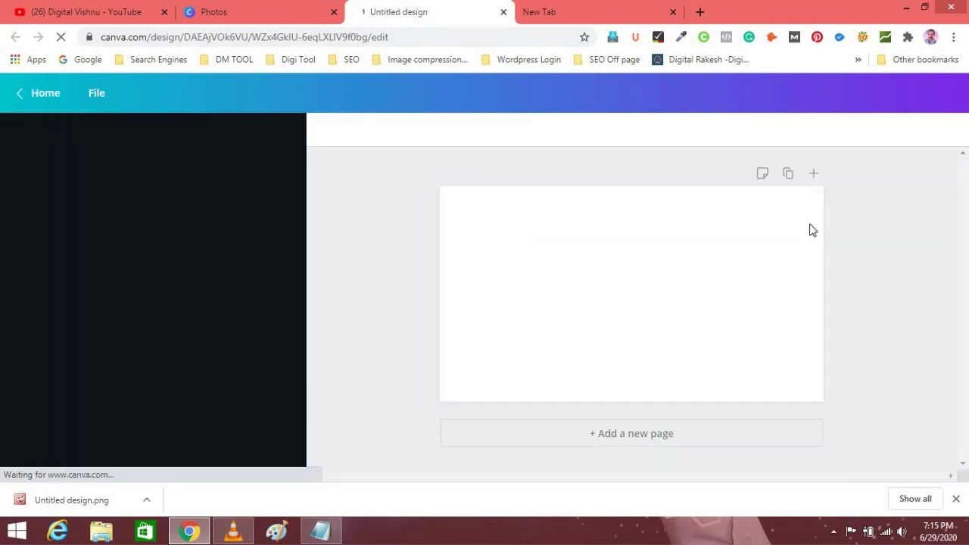
{"action": "left_click", "coordinate": [503, 13]}
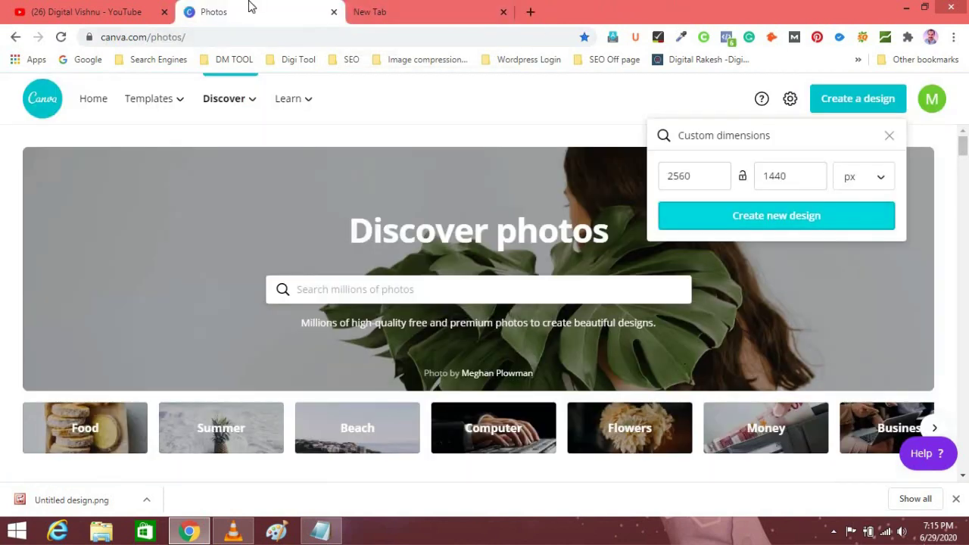
{"action": "left_click", "coordinate": [888, 135]}
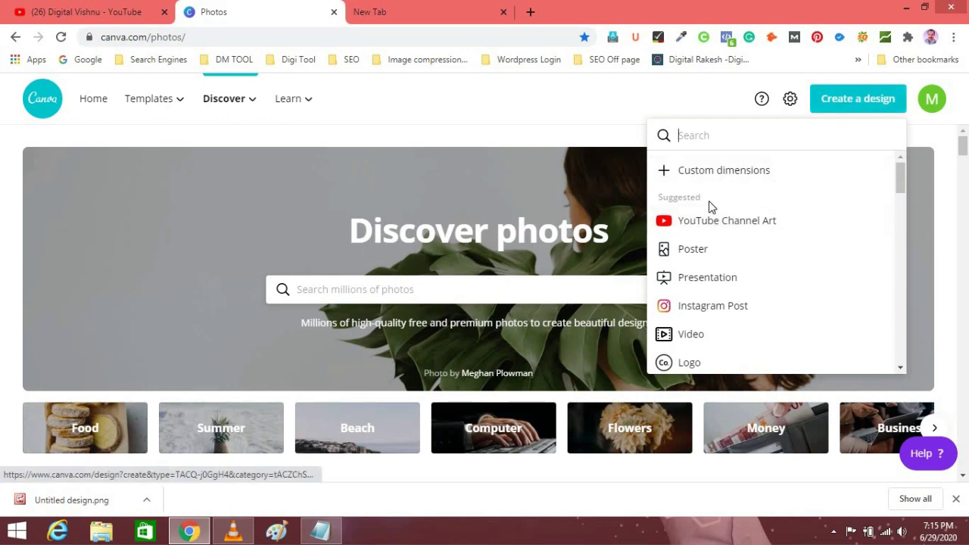
Look through the suggested design types and create a new YouTube Channel Art design (2560 × 1440 px).
{"action": "scroll", "coordinate": [753, 233], "scroll_direction": "down", "scroll_amount": 6}
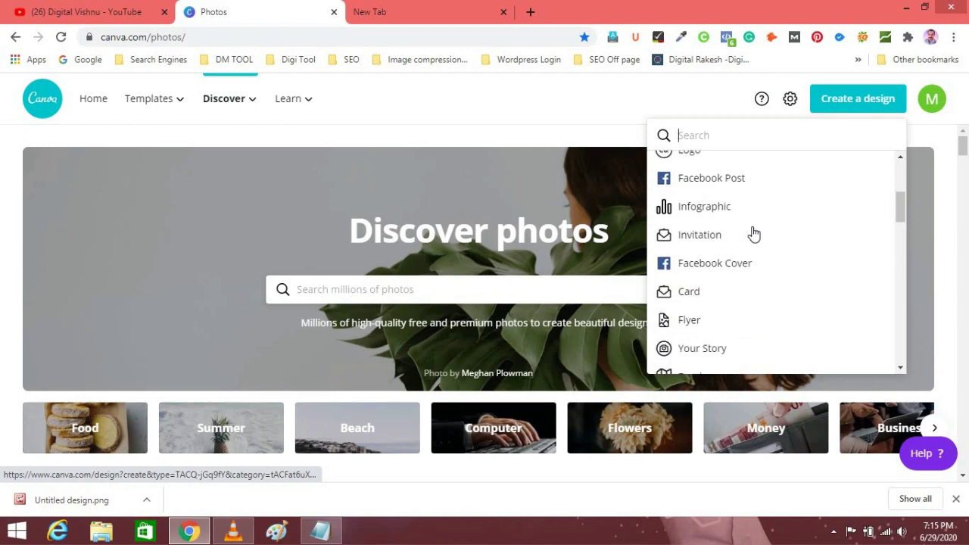
{"action": "scroll", "coordinate": [754, 233], "scroll_direction": "up", "scroll_amount": 5}
{"action": "scroll", "coordinate": [753, 234], "scroll_direction": "down", "scroll_amount": 3}
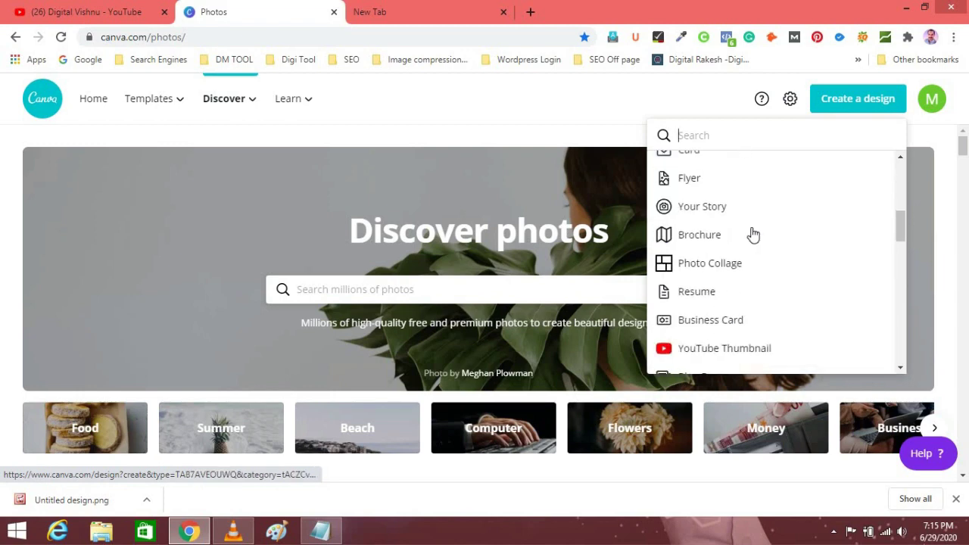
{"action": "scroll", "coordinate": [750, 309], "scroll_direction": "down", "scroll_amount": 1}
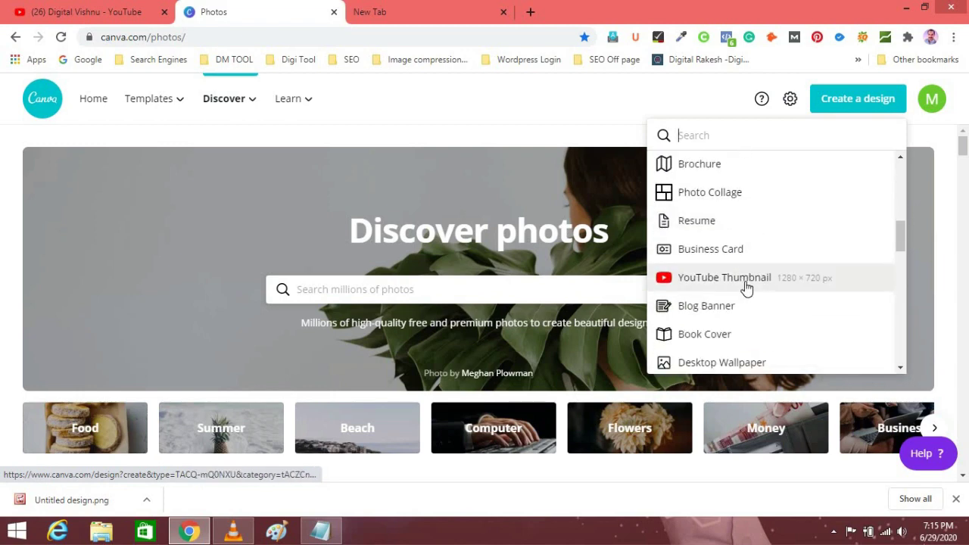
{"action": "scroll", "coordinate": [746, 286], "scroll_direction": "down", "scroll_amount": 4}
{"action": "scroll", "coordinate": [747, 285], "scroll_direction": "up", "scroll_amount": 10}
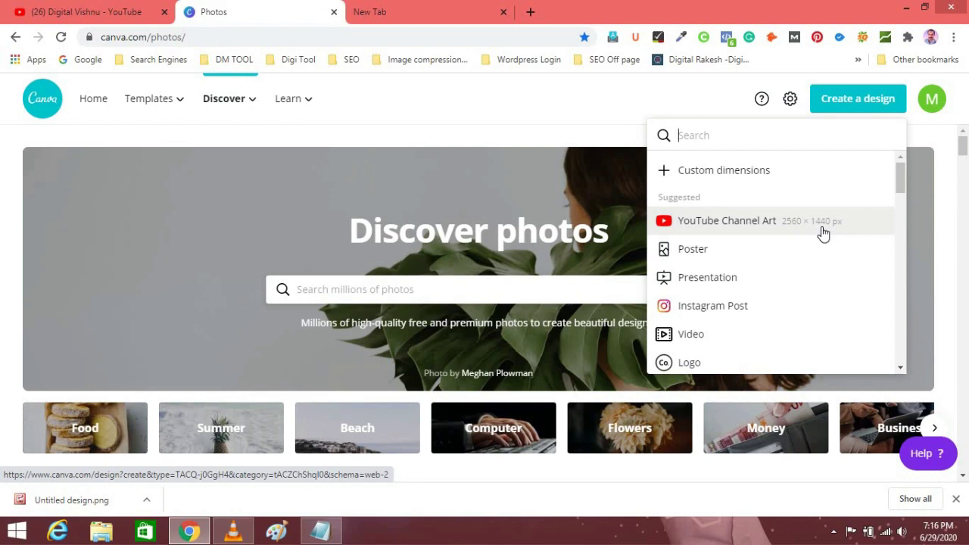
{"action": "left_click", "coordinate": [753, 230]}
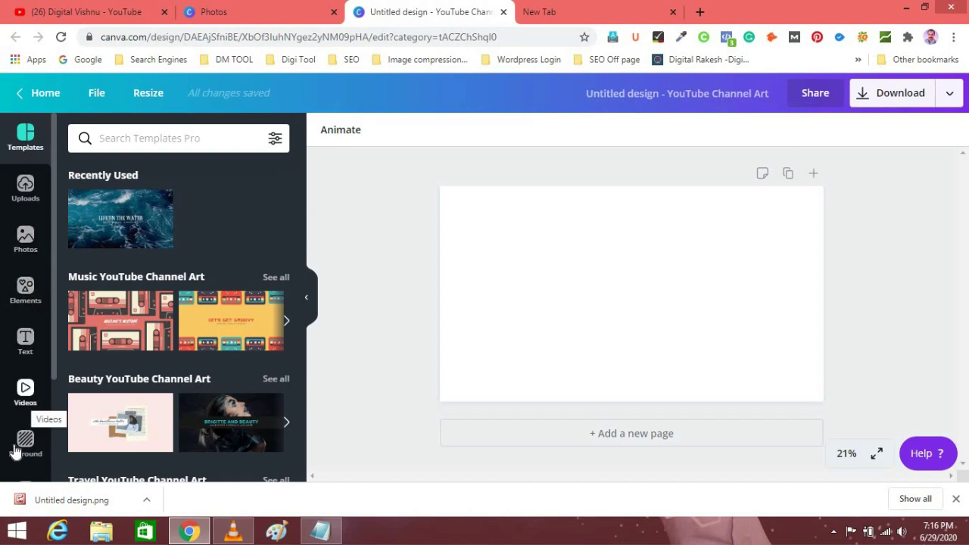
{"action": "scroll", "coordinate": [23, 303], "scroll_direction": "down", "scroll_amount": 3}
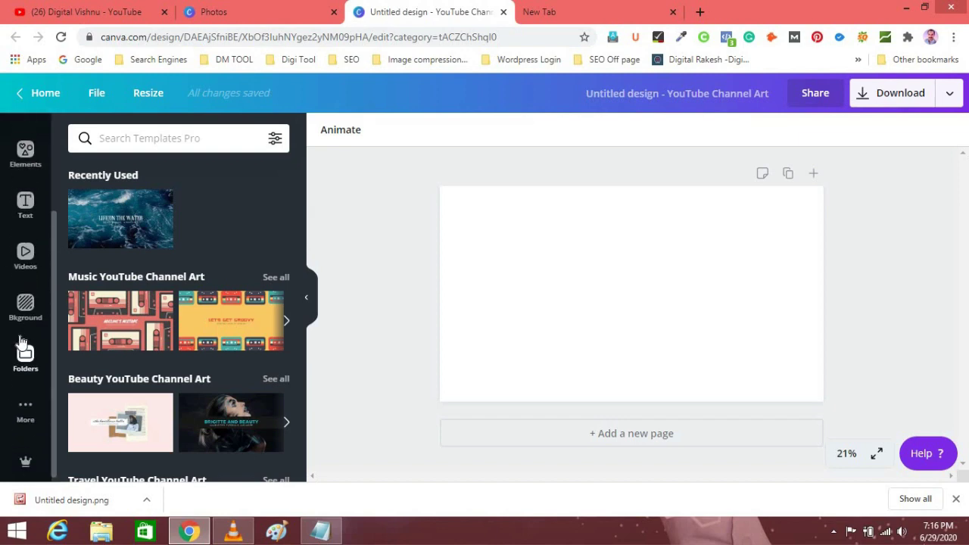
{"action": "scroll", "coordinate": [25, 343], "scroll_direction": "up", "scroll_amount": 3}
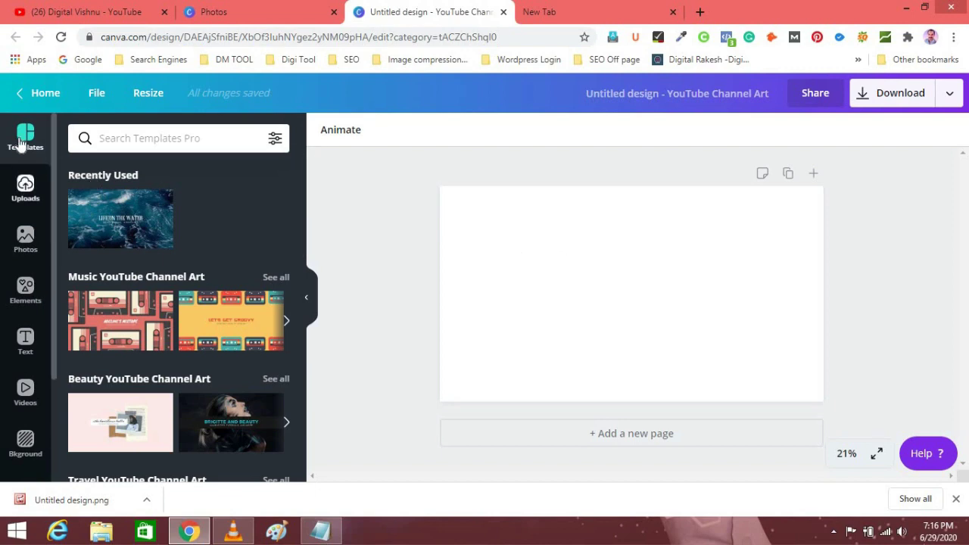
Add the uploaded channel art safe-area guide image to the page and enlarge it to cover the whole canvas.
{"action": "left_click", "coordinate": [28, 193]}
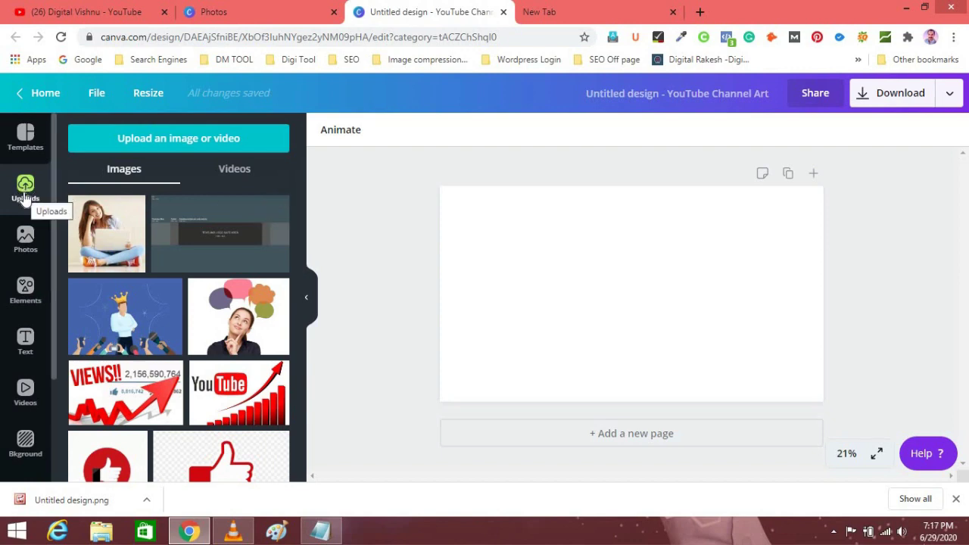
{"action": "left_click", "coordinate": [195, 143]}
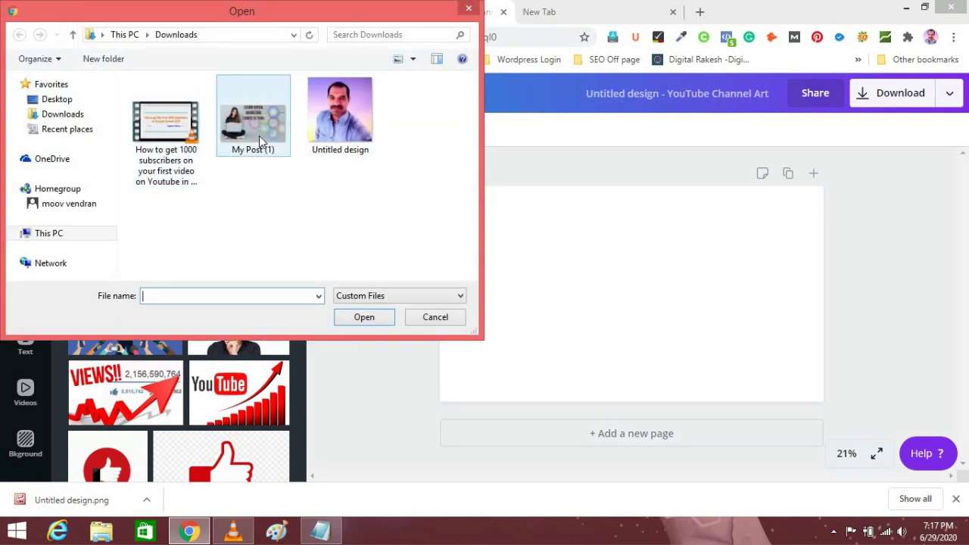
{"action": "left_click", "coordinate": [469, 9]}
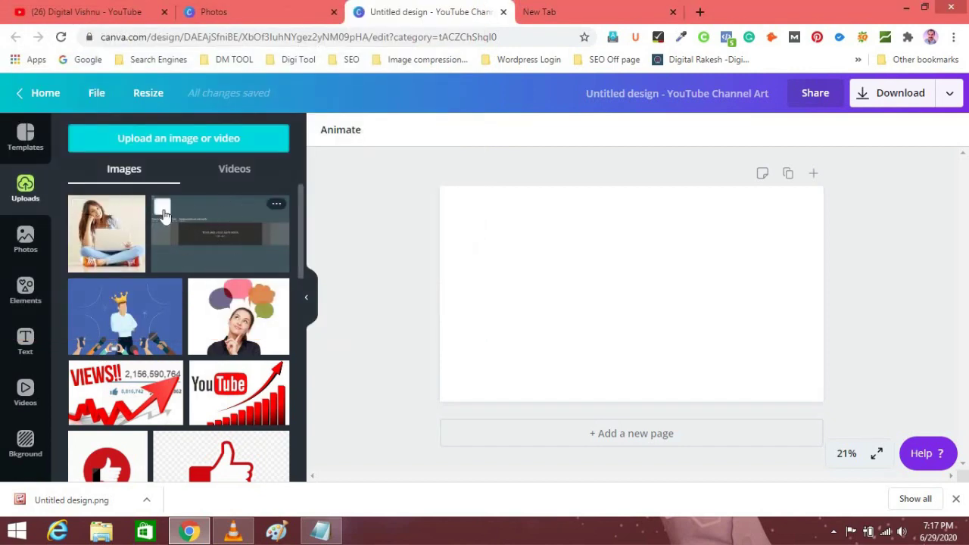
{"action": "left_click", "coordinate": [235, 232]}
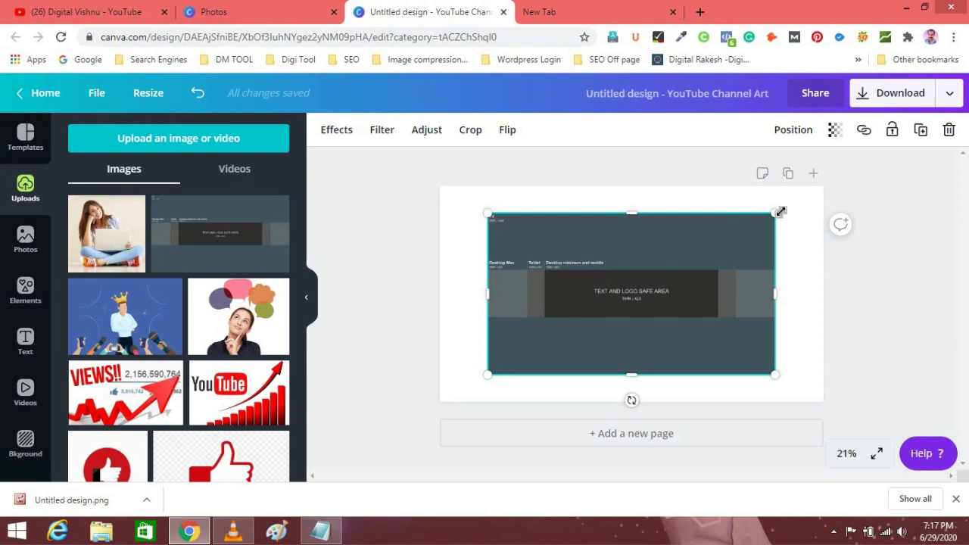
{"action": "left_click_drag", "start_coordinate": [801, 206], "coordinate": [824, 191]}
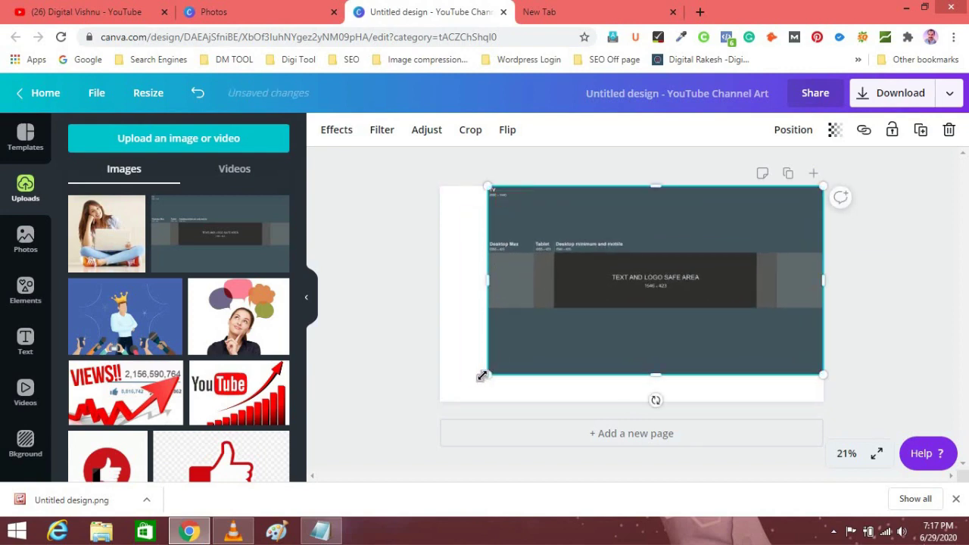
{"action": "left_click_drag", "start_coordinate": [488, 374], "coordinate": [434, 401]}
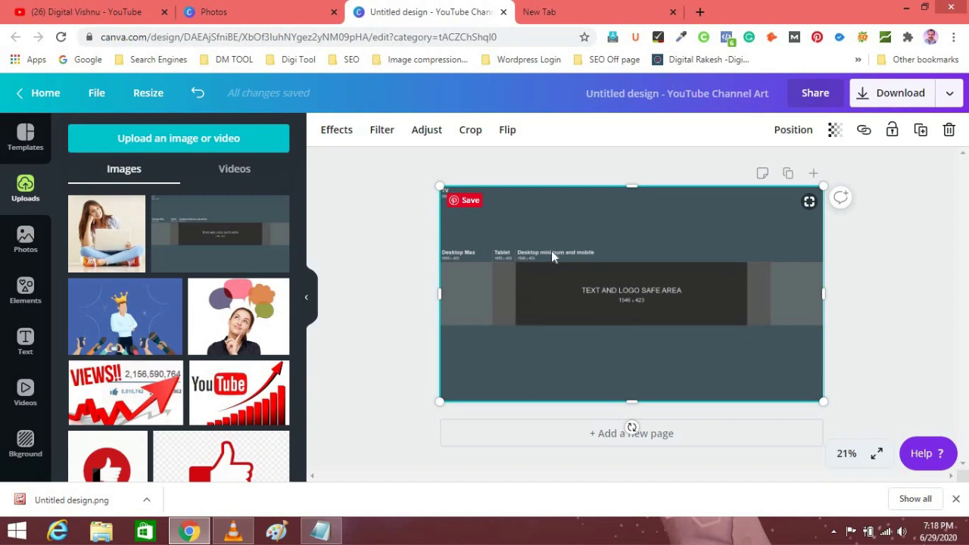
Examine the guide's TV, desktop, tablet and mobile zones and its text and logo safe area, enlarged and in full screen.
{"action": "left_click", "coordinate": [846, 453]}
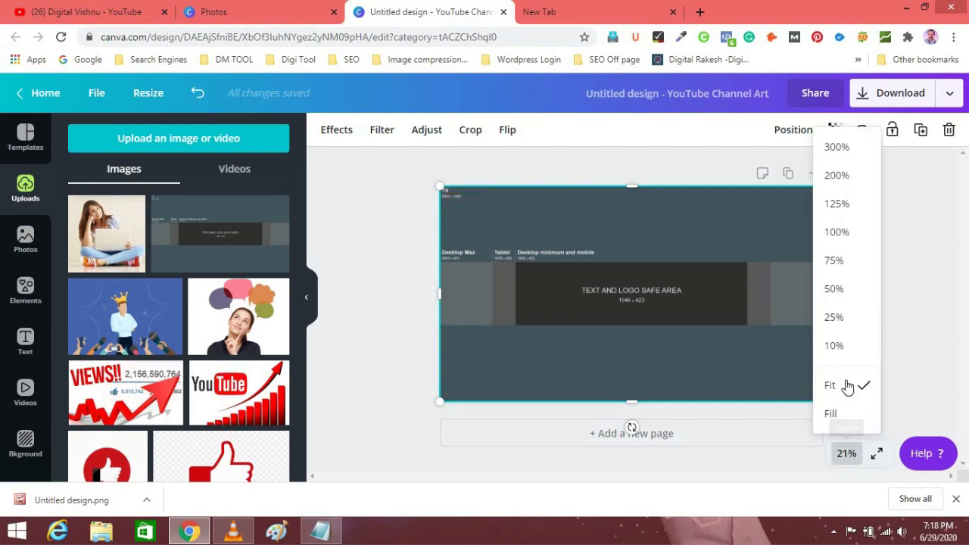
{"action": "left_click", "coordinate": [837, 289]}
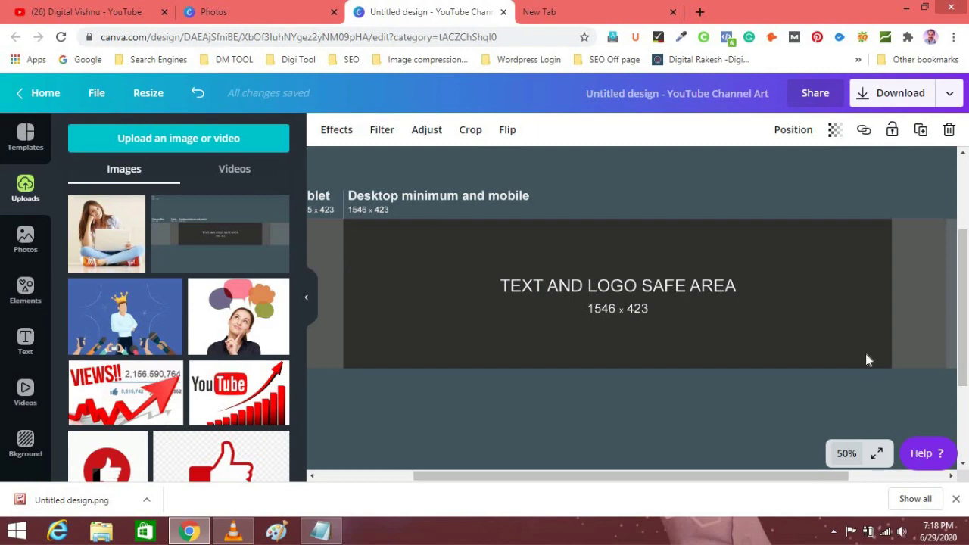
{"action": "left_click", "coordinate": [876, 454]}
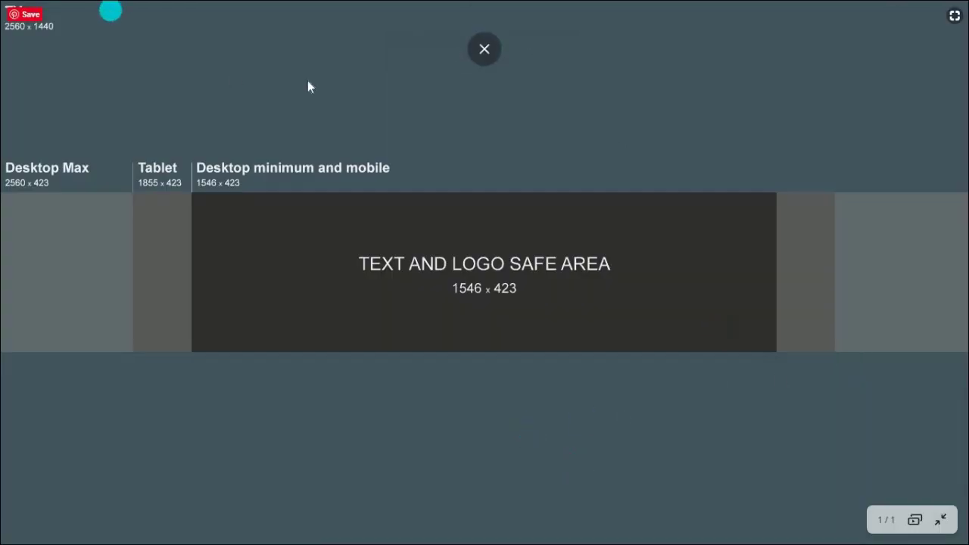
{"action": "left_click", "coordinate": [484, 50]}
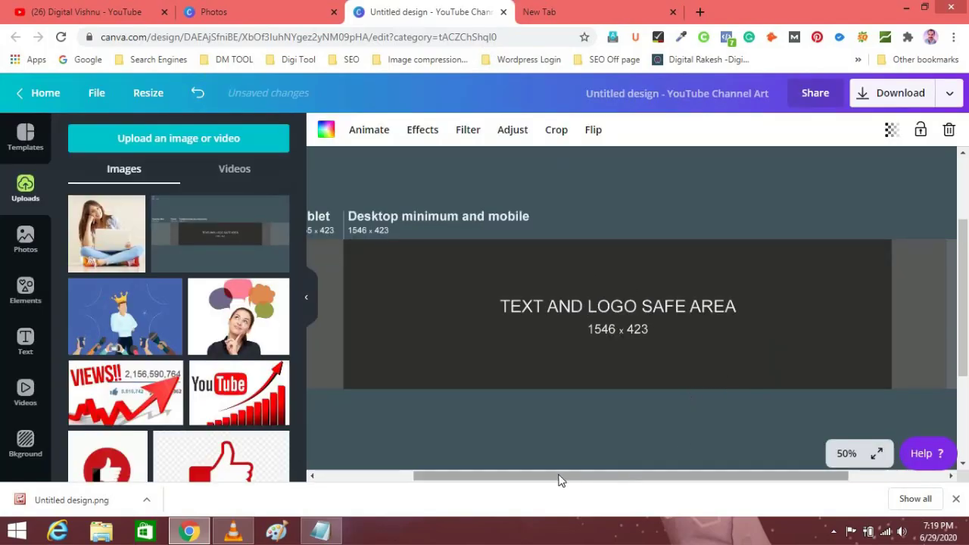
{"action": "left_click_drag", "start_coordinate": [560, 480], "coordinate": [496, 480]}
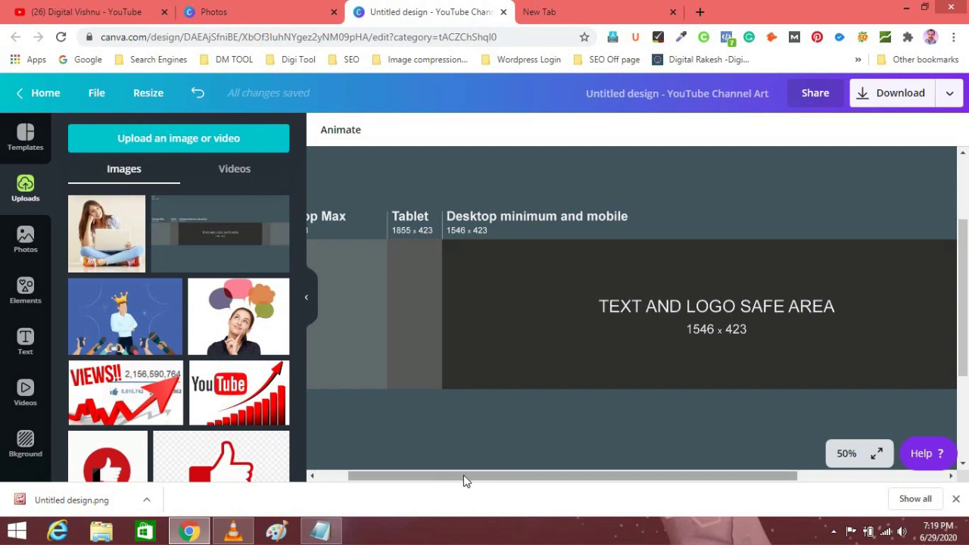
{"action": "left_click_drag", "start_coordinate": [437, 475], "coordinate": [406, 476]}
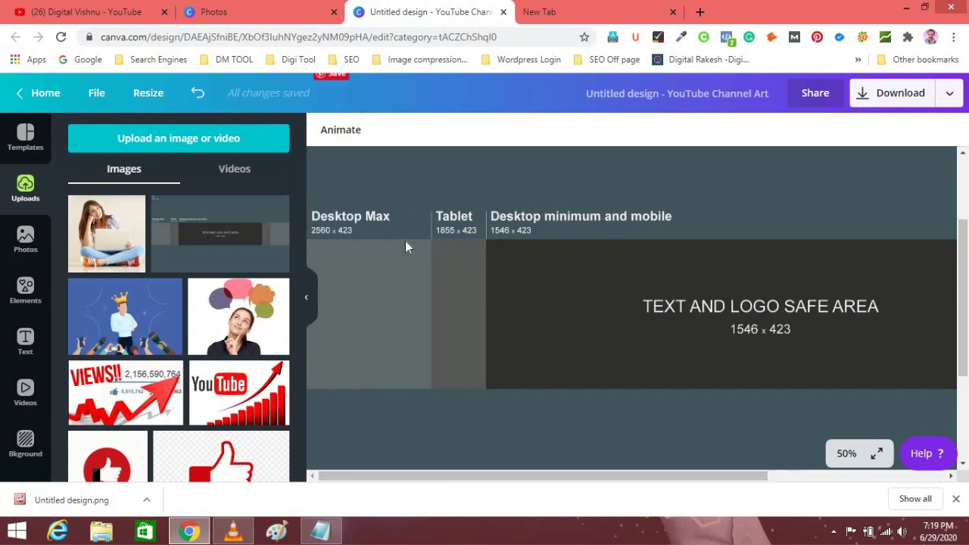
{"action": "left_click", "coordinate": [877, 454]}
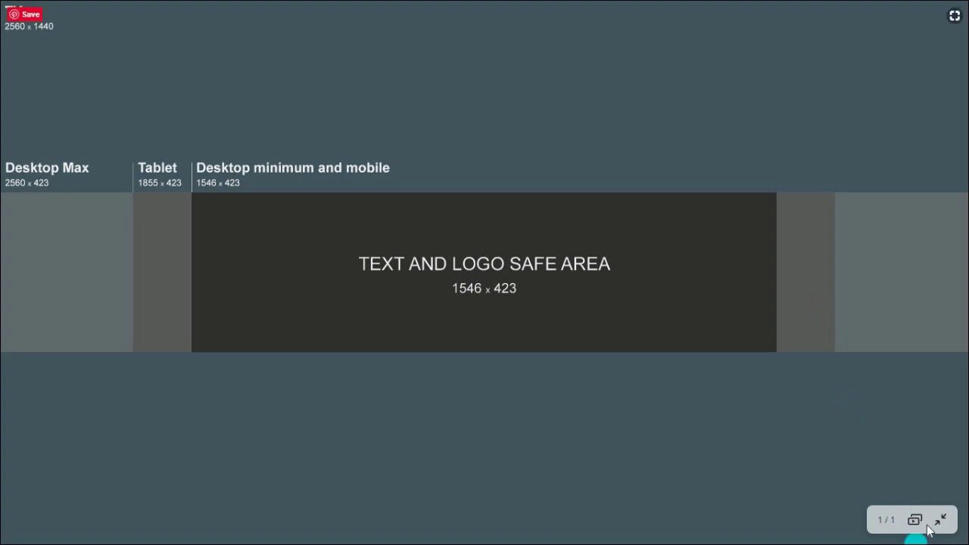
{"action": "key", "text": "Escape"}
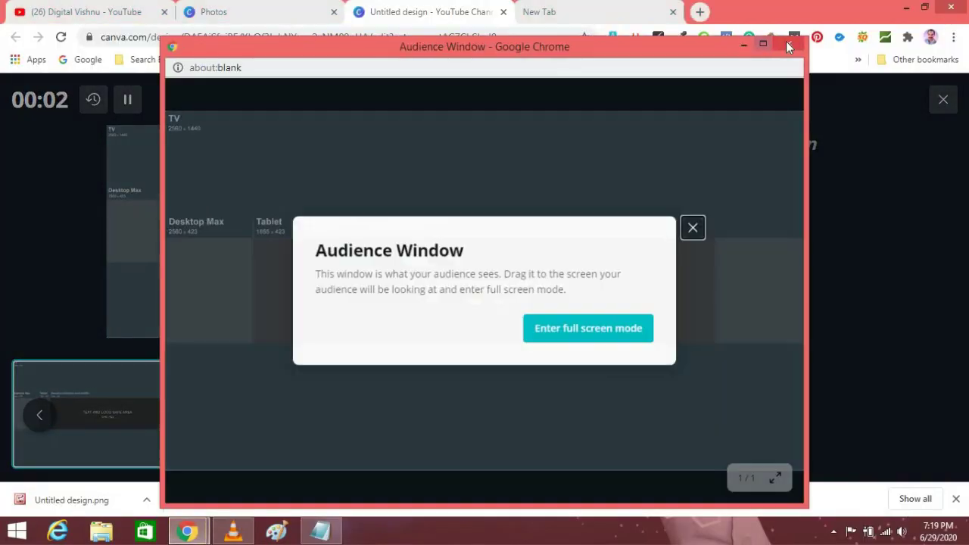
{"action": "left_click", "coordinate": [791, 45]}
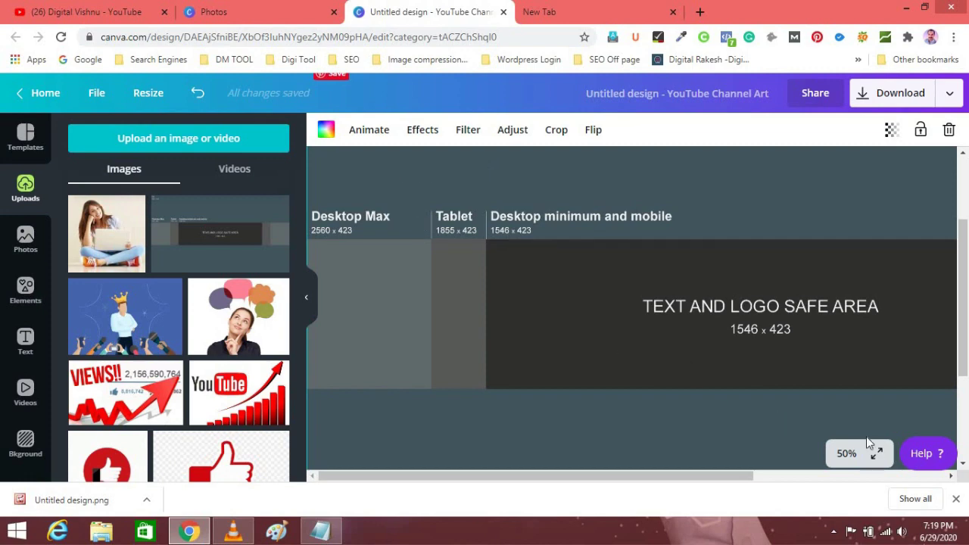
{"action": "left_click", "coordinate": [846, 453]}
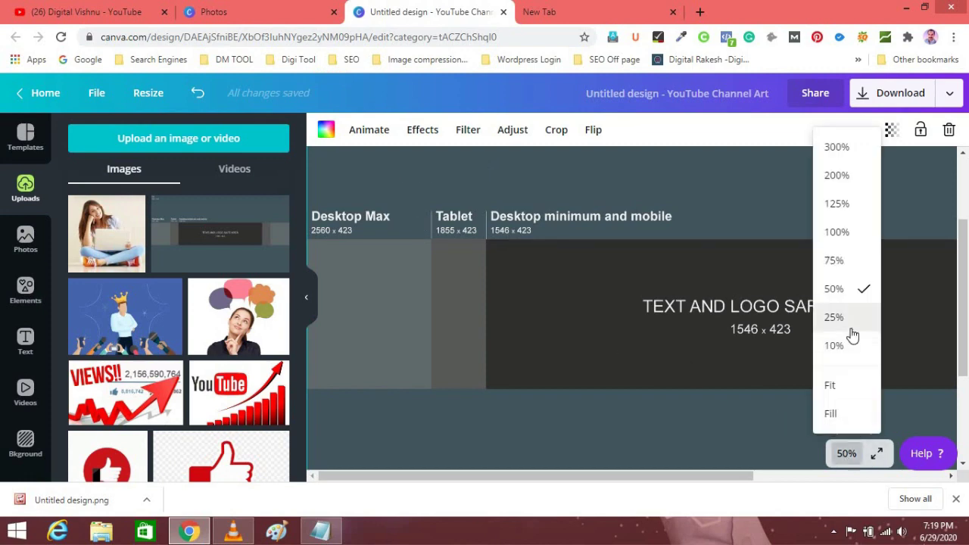
{"action": "left_click", "coordinate": [850, 323]}
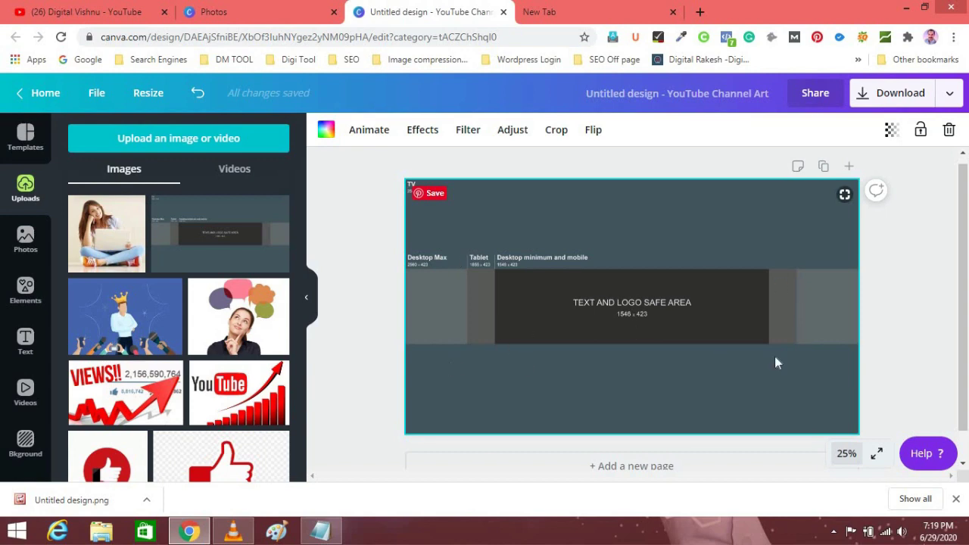
Search the elements library for "square" and add the plain solid square to the page.
{"action": "left_click", "coordinate": [26, 295]}
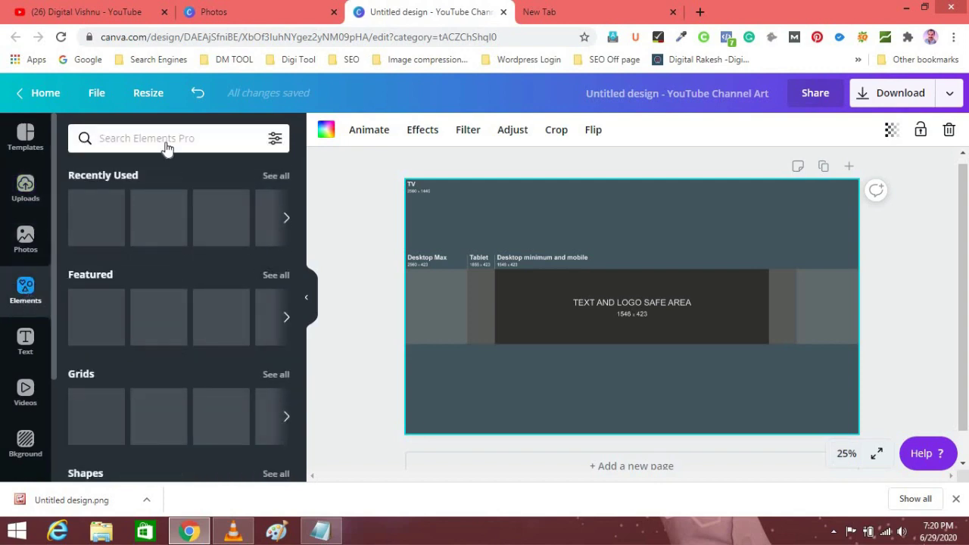
{"action": "left_click", "coordinate": [124, 137]}
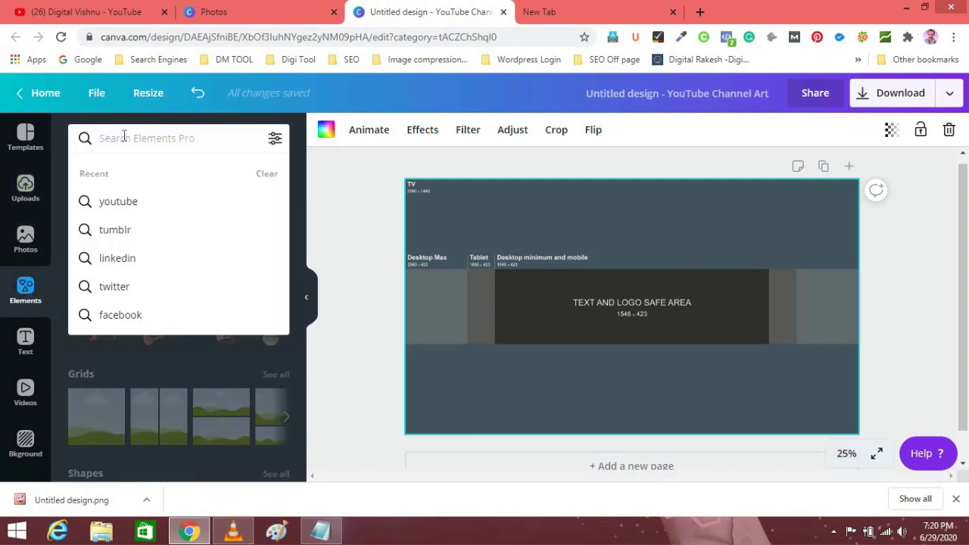
{"action": "type", "text": "square"}
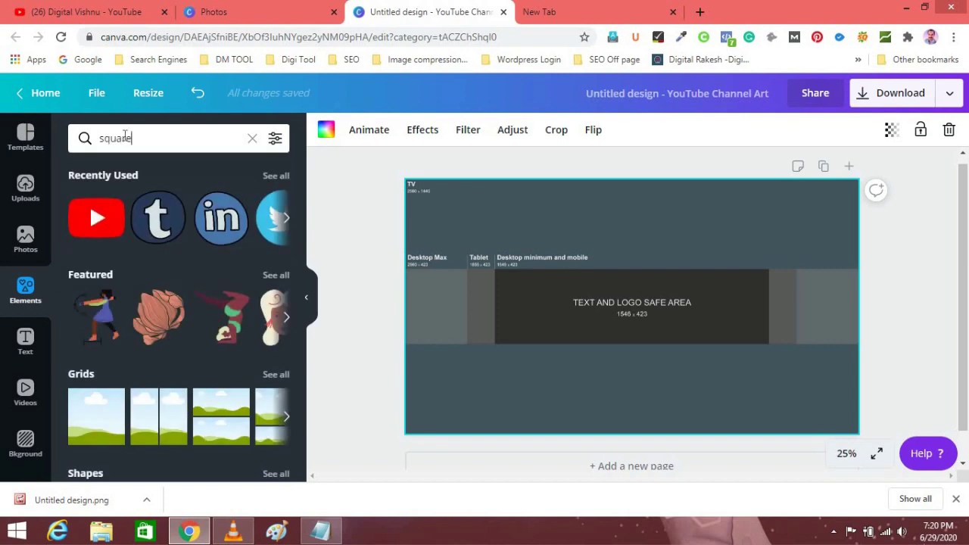
{"action": "key", "text": "Return"}
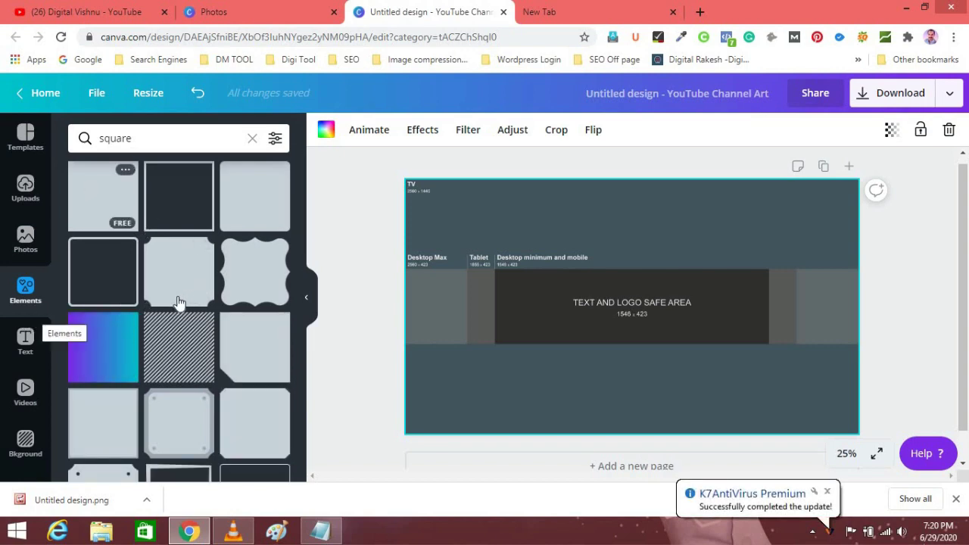
{"action": "scroll", "coordinate": [180, 295], "scroll_direction": "down", "scroll_amount": 3}
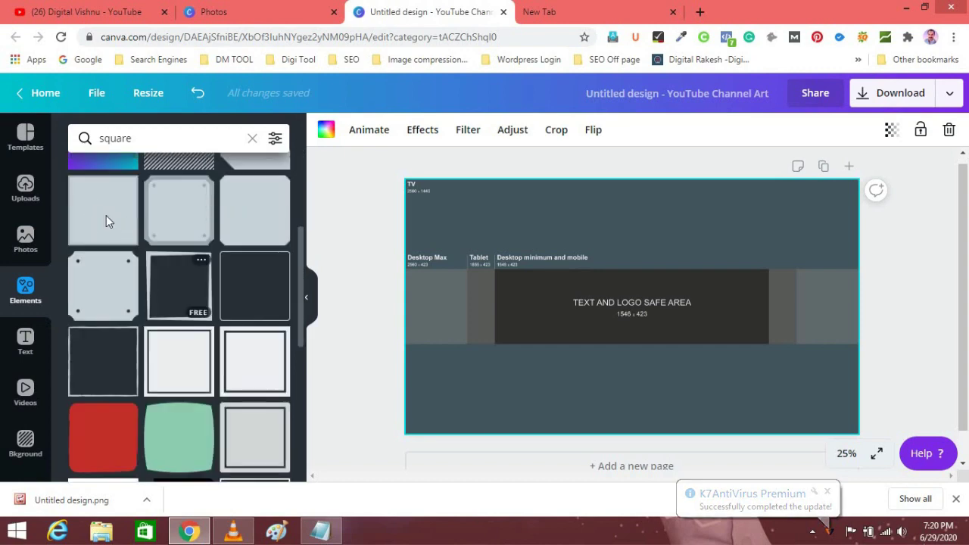
{"action": "scroll", "coordinate": [106, 221], "scroll_direction": "up", "scroll_amount": 3}
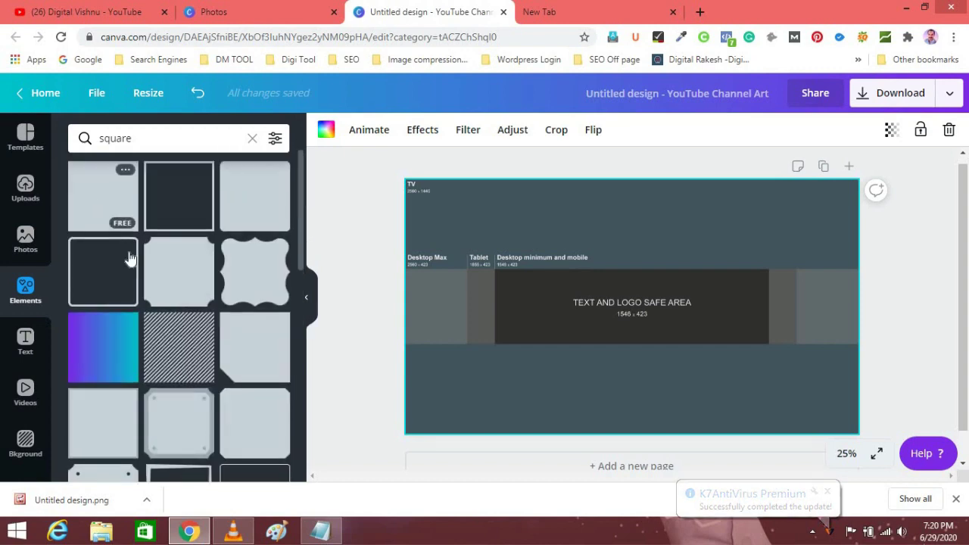
{"action": "left_click", "coordinate": [106, 198]}
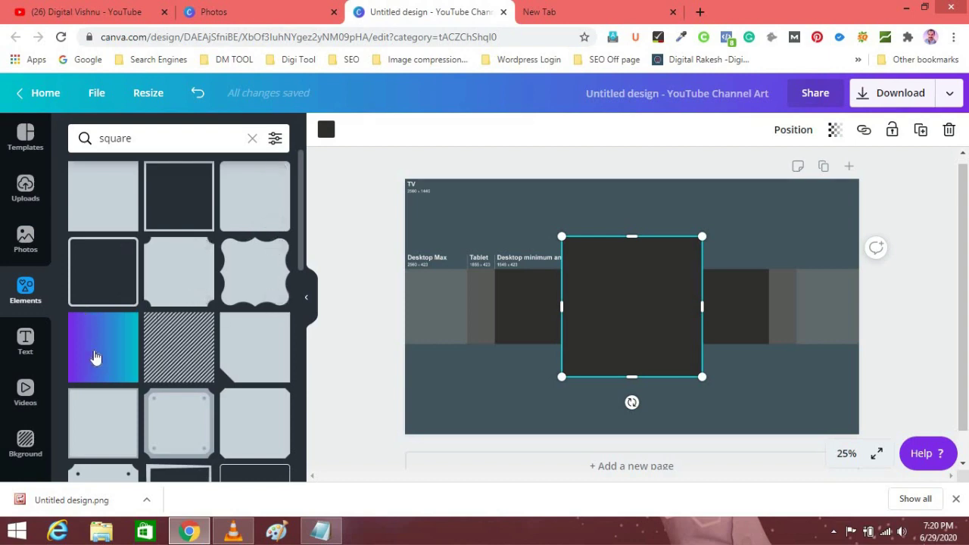
Trim the square's top and bottom edges to match the height of the guide's text and logo safe area.
{"action": "scroll", "coordinate": [247, 382], "scroll_direction": "down", "scroll_amount": 1}
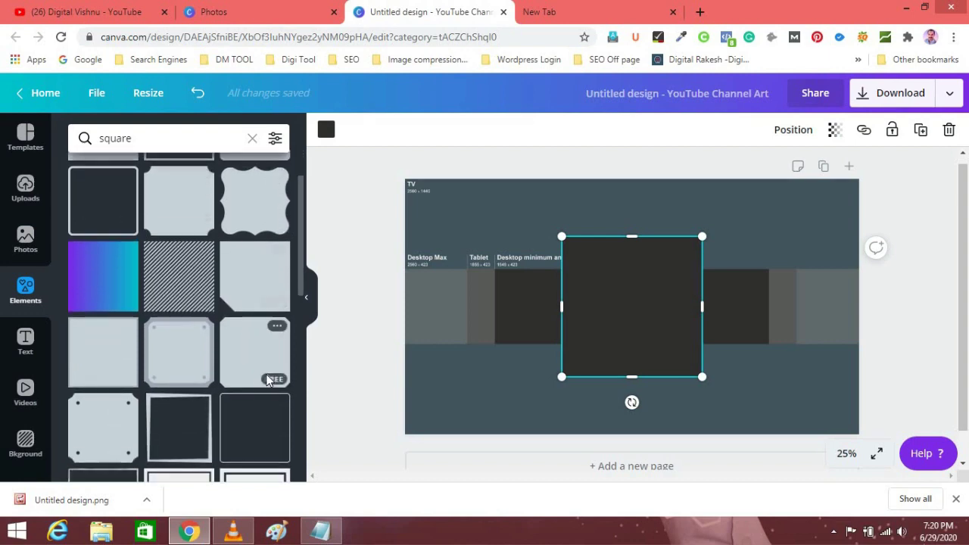
{"action": "scroll", "coordinate": [113, 414], "scroll_direction": "down", "scroll_amount": 2}
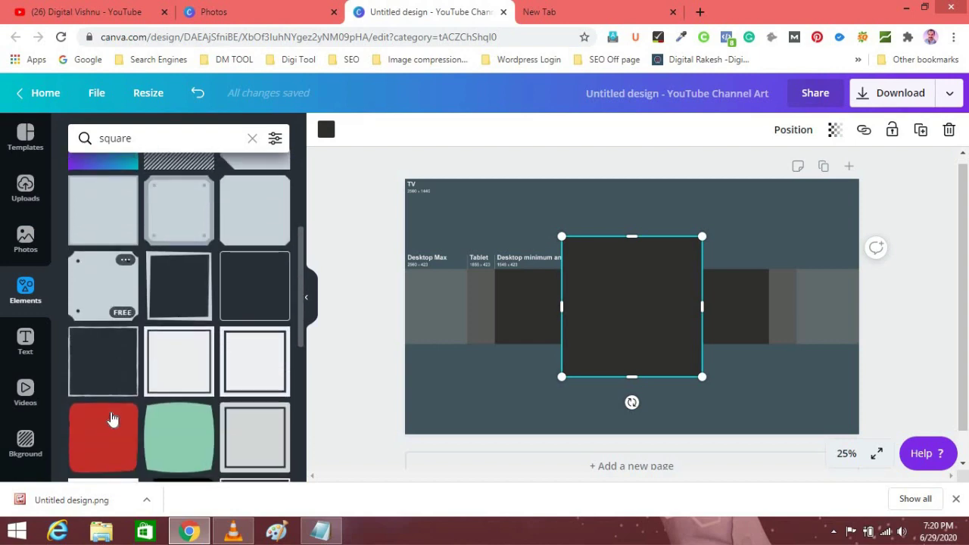
{"action": "scroll", "coordinate": [113, 417], "scroll_direction": "down", "scroll_amount": 1}
{"action": "mouse_move", "coordinate": [112, 468]}
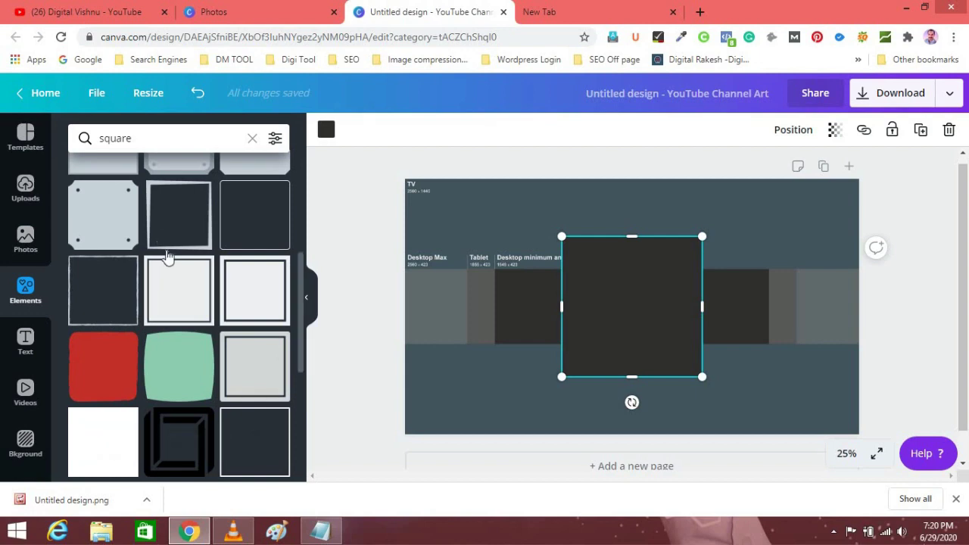
{"action": "scroll", "coordinate": [167, 256], "scroll_direction": "up", "scroll_amount": 3}
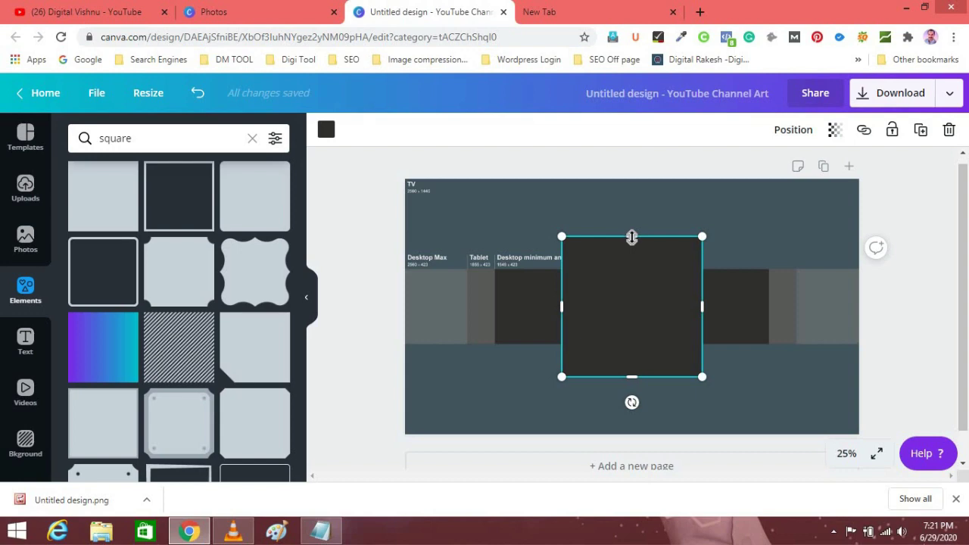
{"action": "left_click_drag", "start_coordinate": [631, 238], "coordinate": [628, 270]}
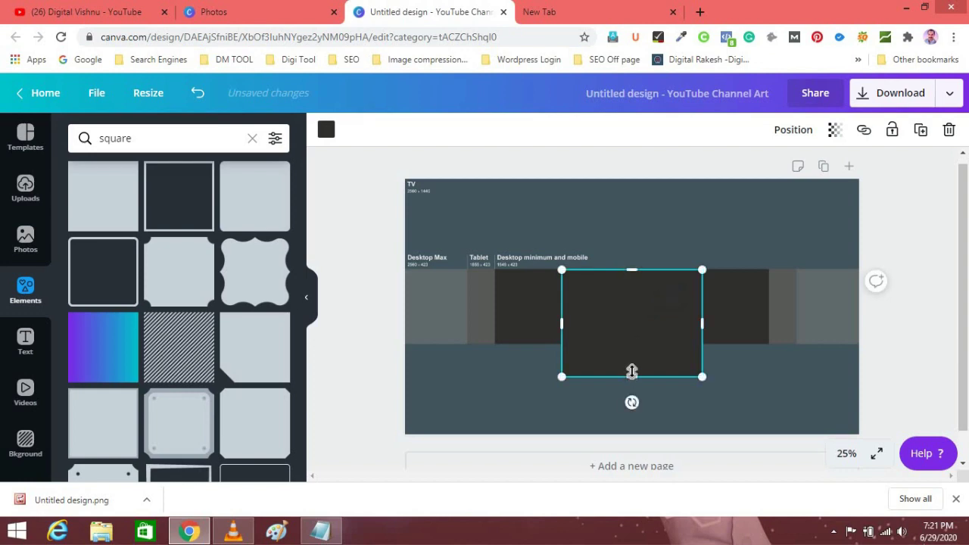
{"action": "left_click_drag", "start_coordinate": [632, 375], "coordinate": [629, 345]}
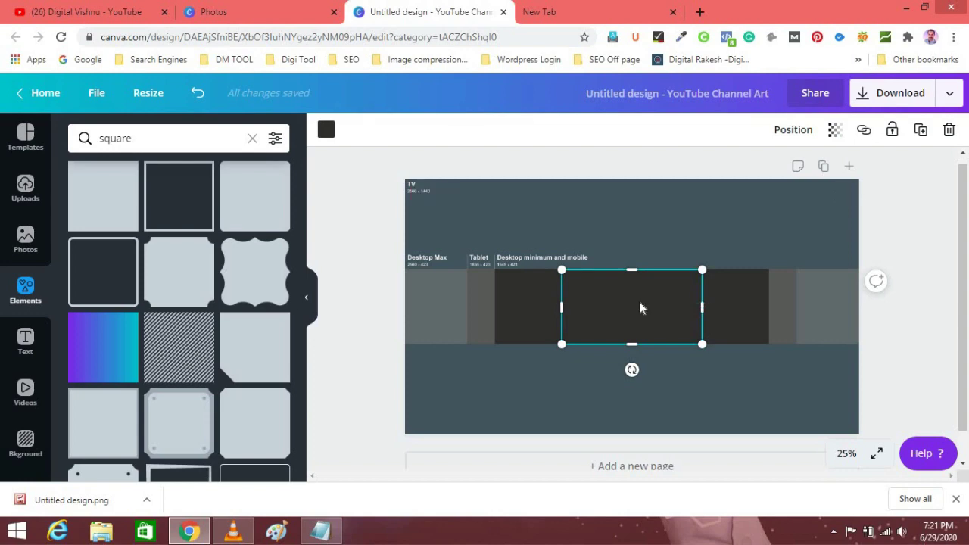
Recolor the shape white and widen it on both sides to cover the 1546 × 423 text and logo safe area.
{"action": "left_click", "coordinate": [326, 131]}
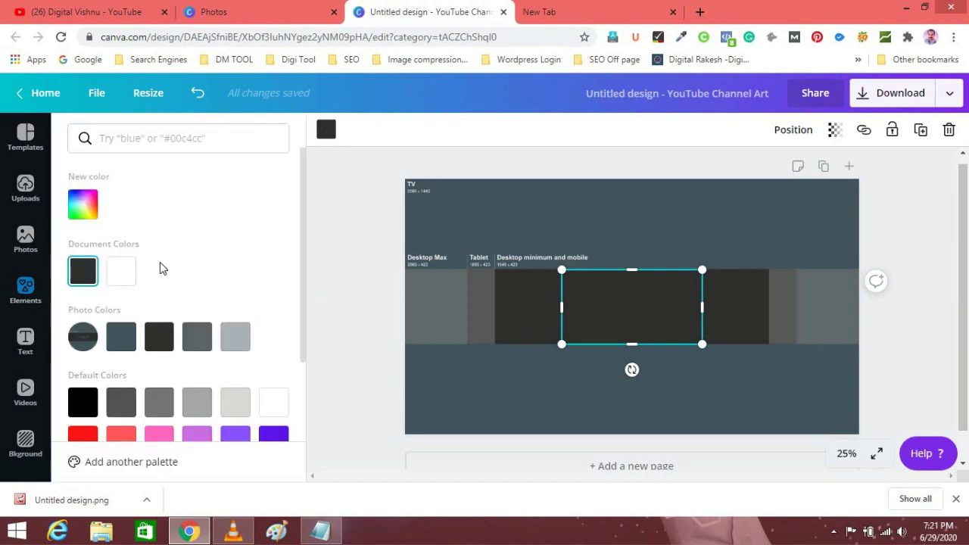
{"action": "left_click", "coordinate": [123, 274]}
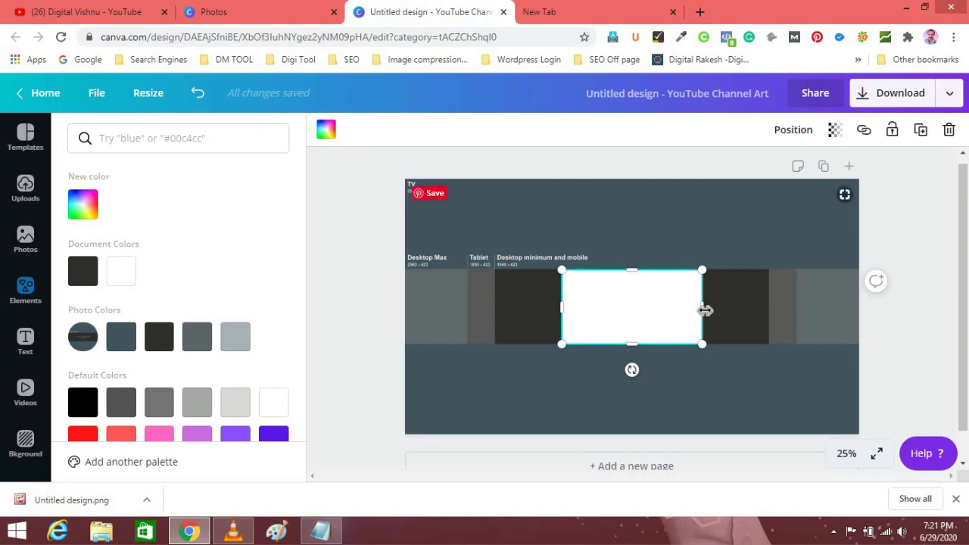
{"action": "left_click_drag", "start_coordinate": [704, 309], "coordinate": [774, 310]}
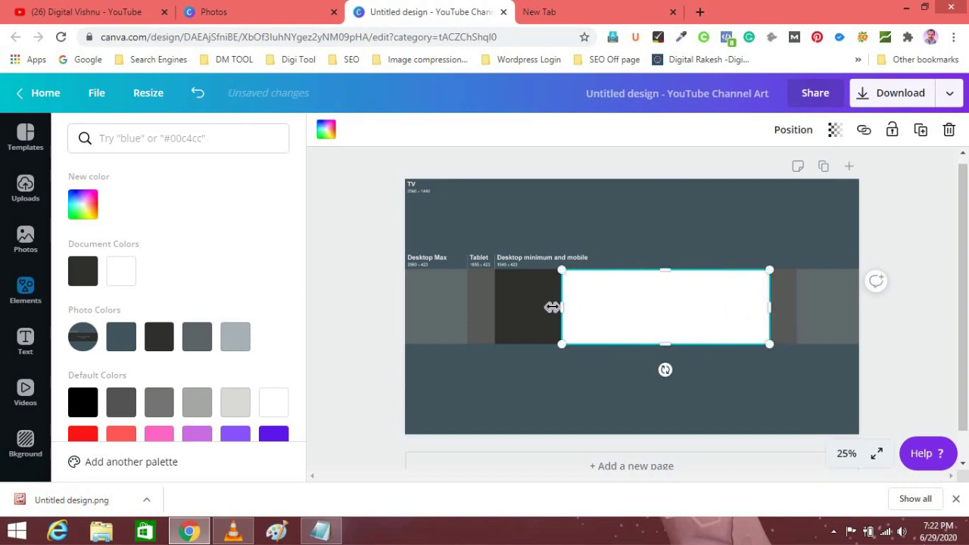
{"action": "left_click_drag", "start_coordinate": [561, 307], "coordinate": [497, 306]}
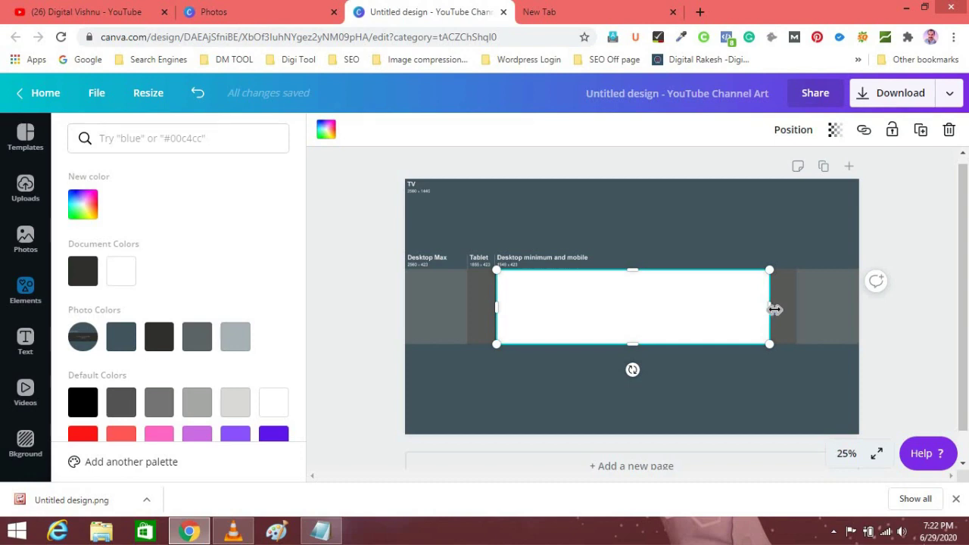
{"action": "left_click_drag", "start_coordinate": [788, 308], "coordinate": [796, 309]}
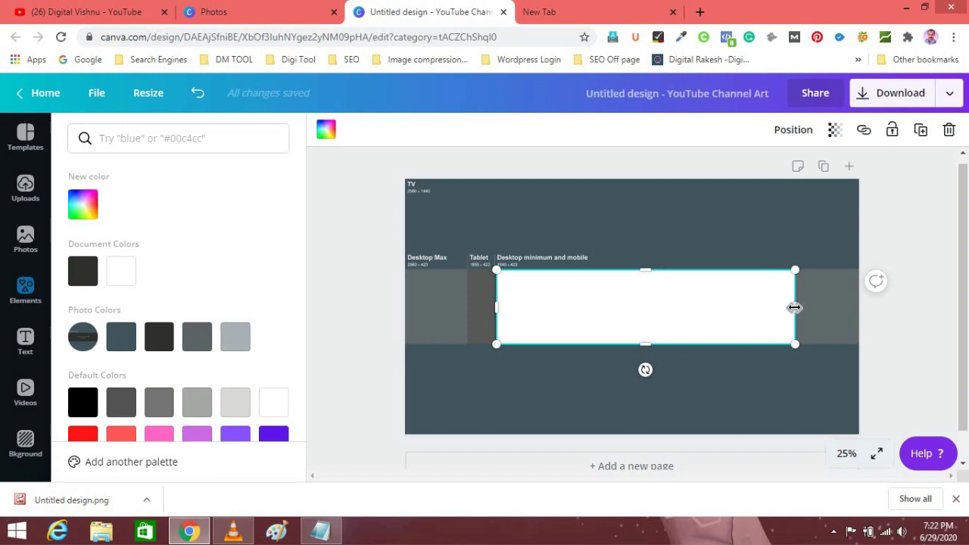
{"action": "left_click_drag", "start_coordinate": [788, 307], "coordinate": [767, 310]}
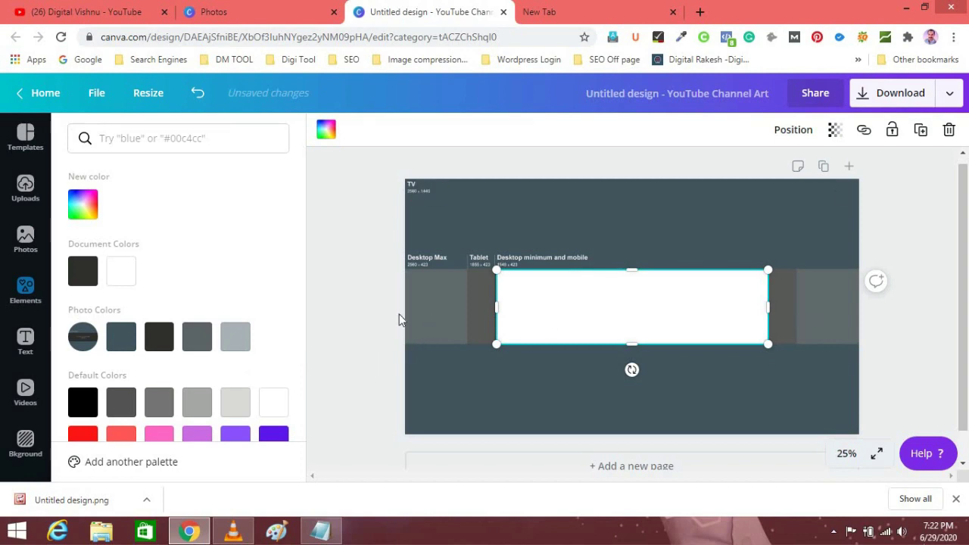
Add the uploaded photo of the woman with a laptop, shrink it to the band's height and place it over the left Desktop Max zone.
{"action": "left_click", "coordinate": [25, 193]}
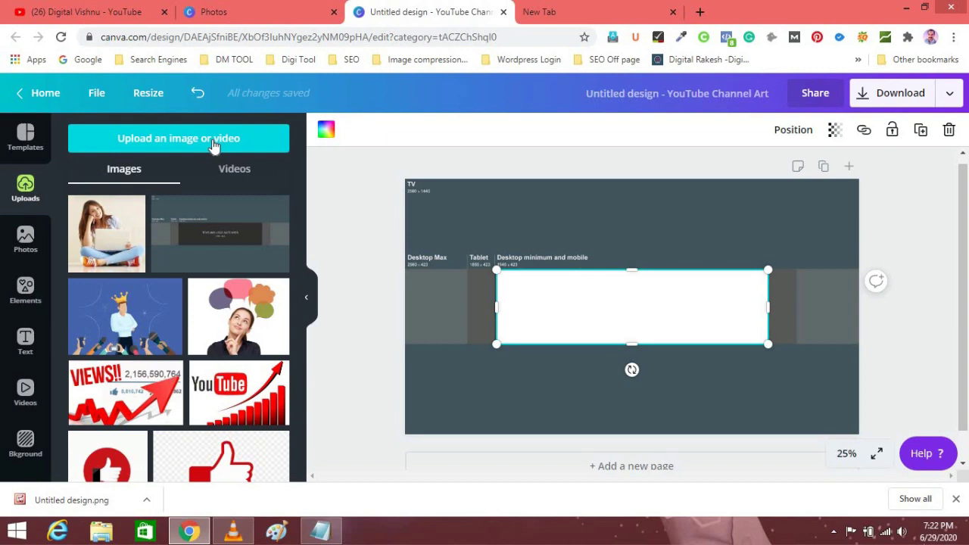
{"action": "left_click", "coordinate": [107, 231]}
{"action": "left_click_drag", "start_coordinate": [643, 296], "coordinate": [458, 299]}
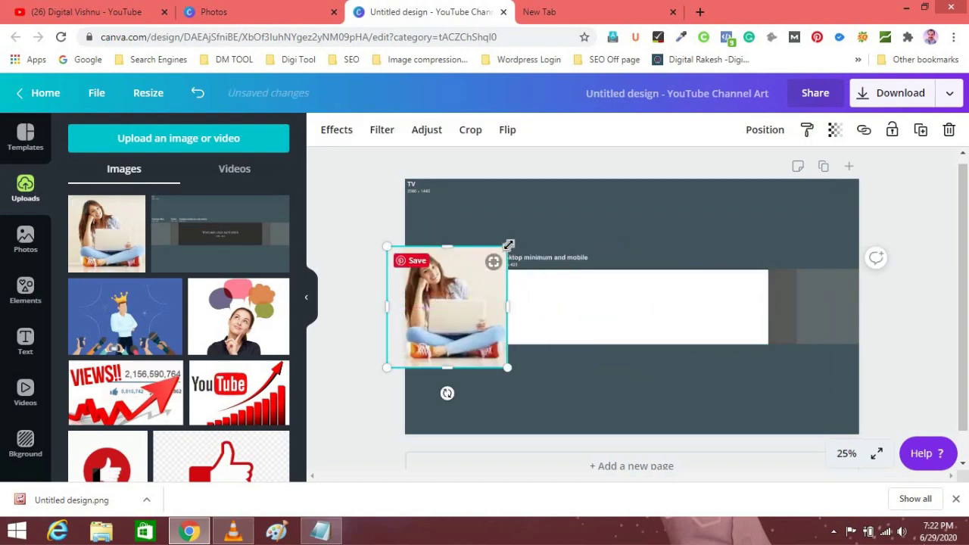
{"action": "left_click_drag", "start_coordinate": [451, 307], "coordinate": [644, 296]}
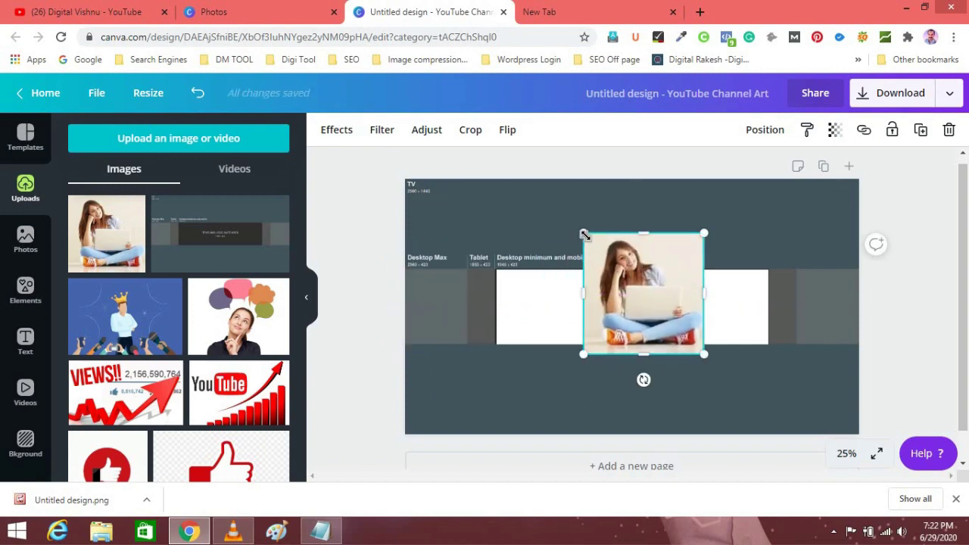
{"action": "left_click_drag", "start_coordinate": [584, 234], "coordinate": [621, 271]}
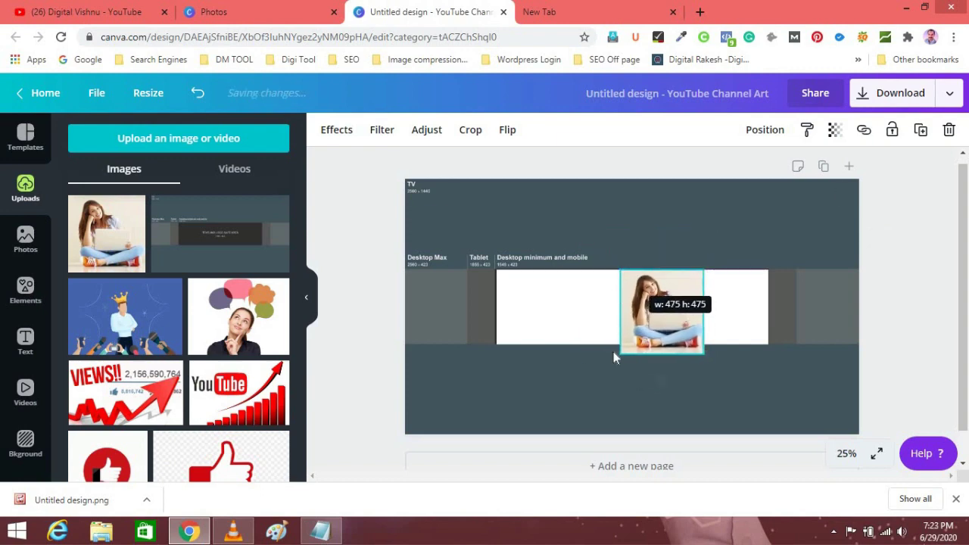
{"action": "left_click_drag", "start_coordinate": [626, 346], "coordinate": [413, 316]}
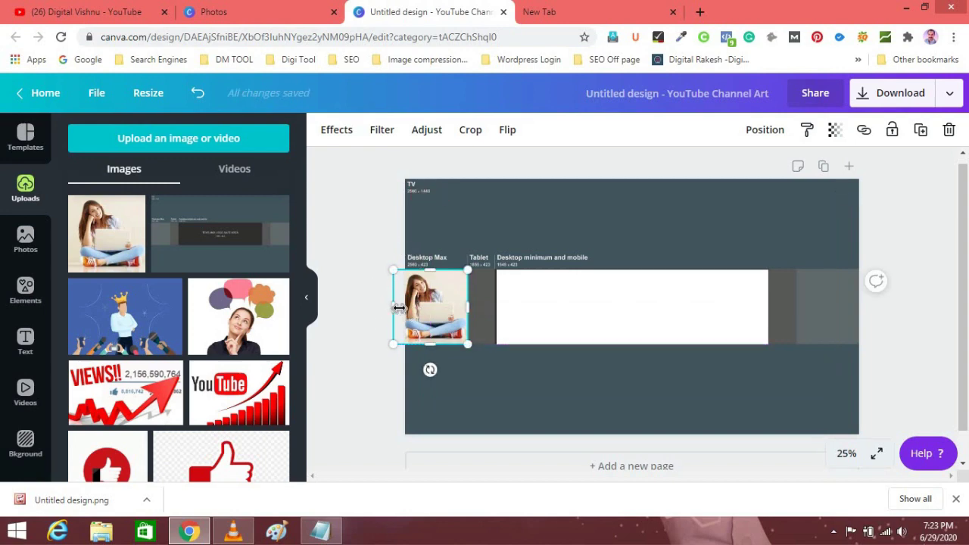
Refit the photo inside the page's left edge within the band, and duplicate it onto the right Desktop Max zone.
{"action": "left_click_drag", "start_coordinate": [398, 307], "coordinate": [611, 229]}
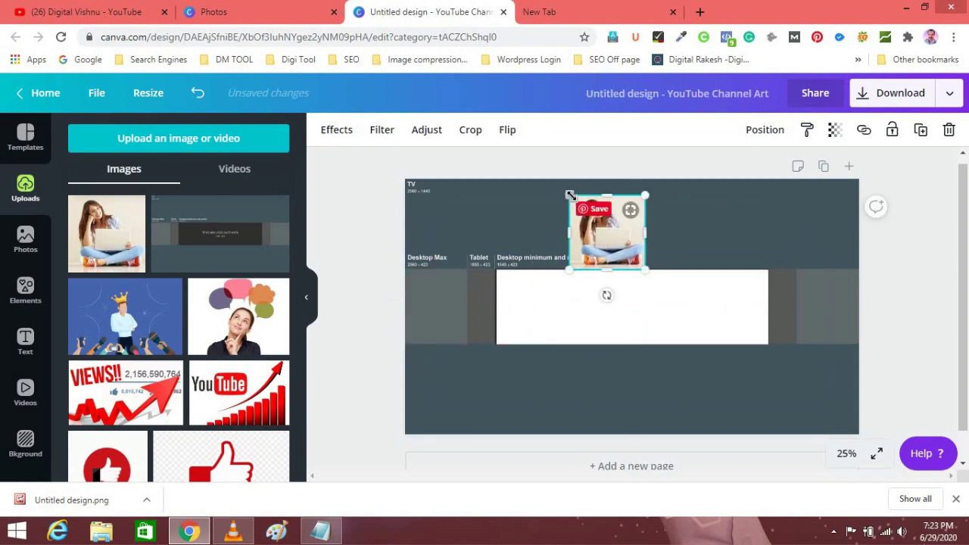
{"action": "left_click_drag", "start_coordinate": [580, 198], "coordinate": [585, 204]}
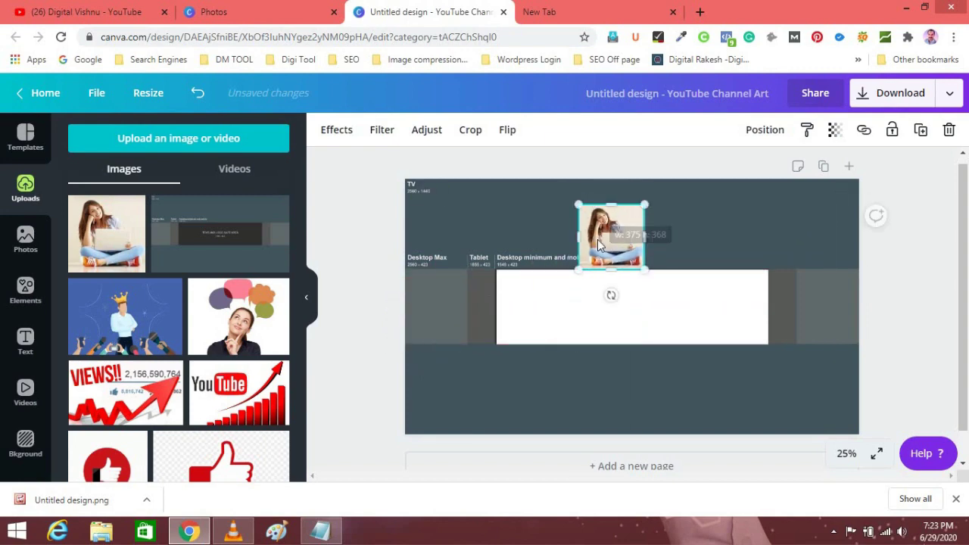
{"action": "left_click_drag", "start_coordinate": [603, 237], "coordinate": [429, 310]}
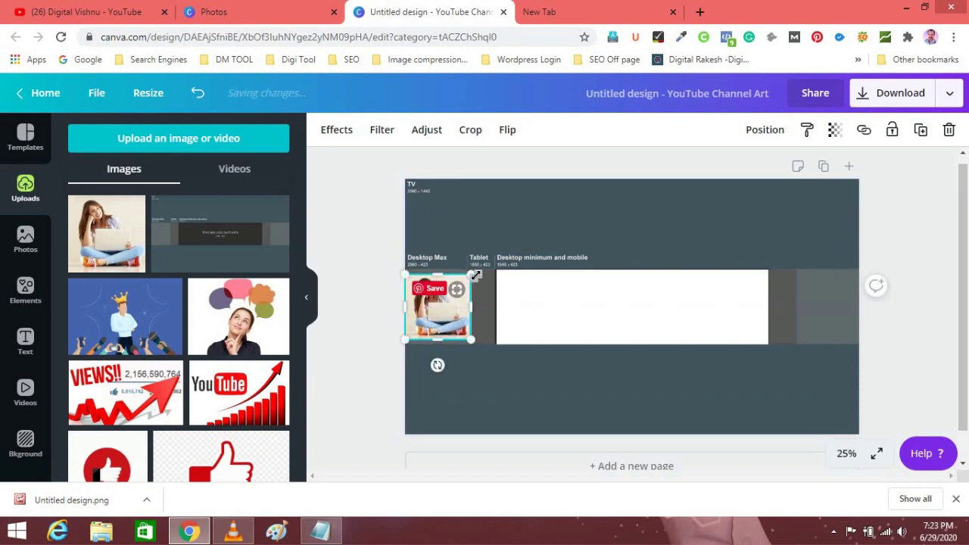
{"action": "left_click_drag", "start_coordinate": [473, 274], "coordinate": [475, 270]}
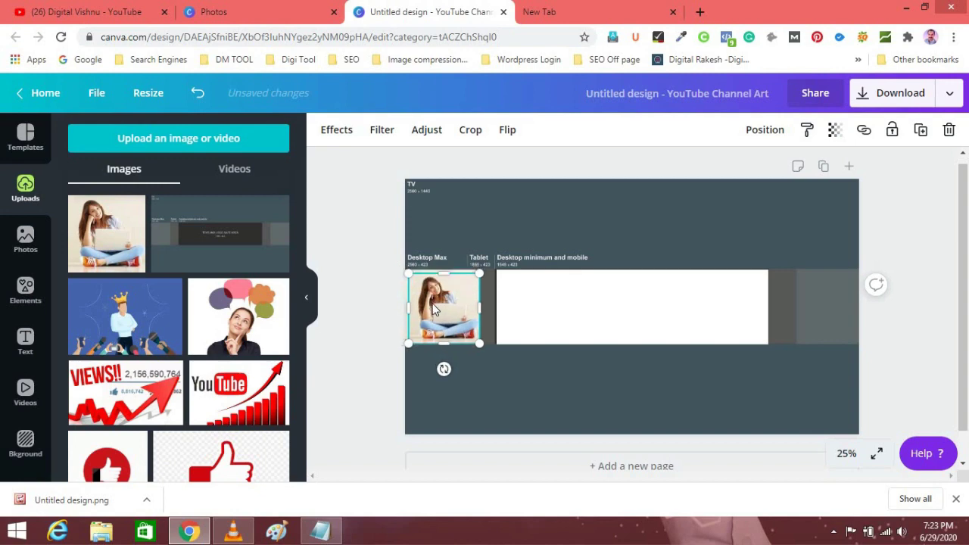
{"action": "key", "text": "ctrl+d"}
{"action": "left_click_drag", "start_coordinate": [664, 389], "coordinate": [803, 330]}
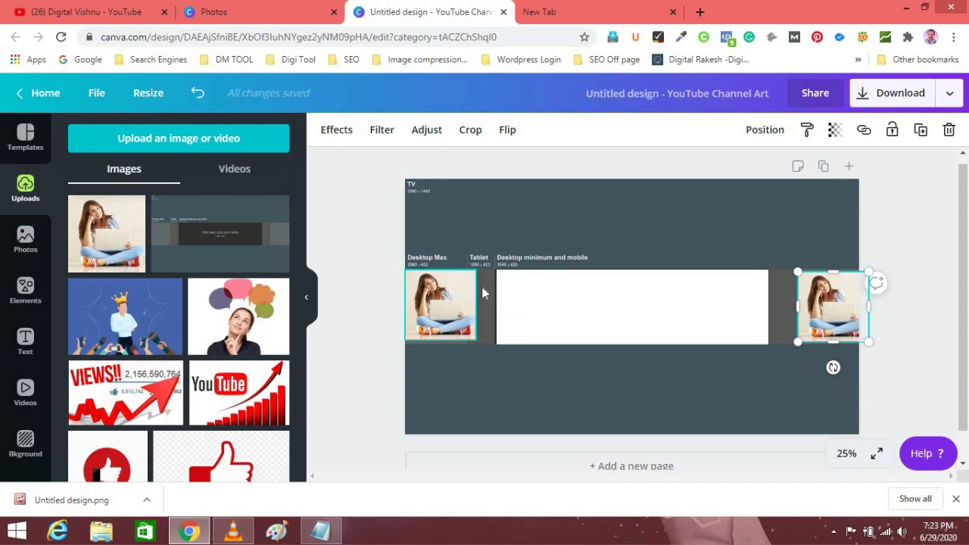
Add another plain square and reshape it into a narrow strip filling the gap between the left photo and the white rectangle.
{"action": "left_click", "coordinate": [25, 241]}
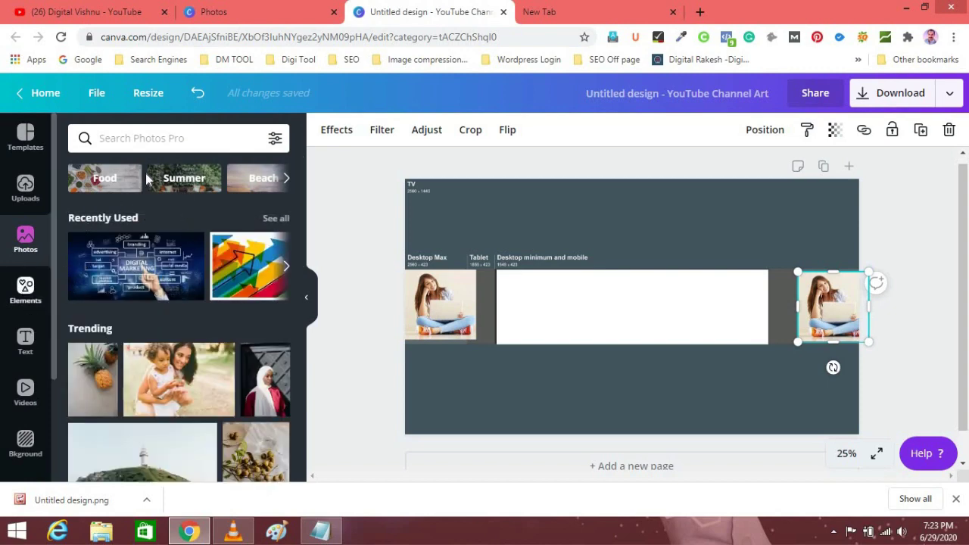
{"action": "left_click", "coordinate": [25, 292]}
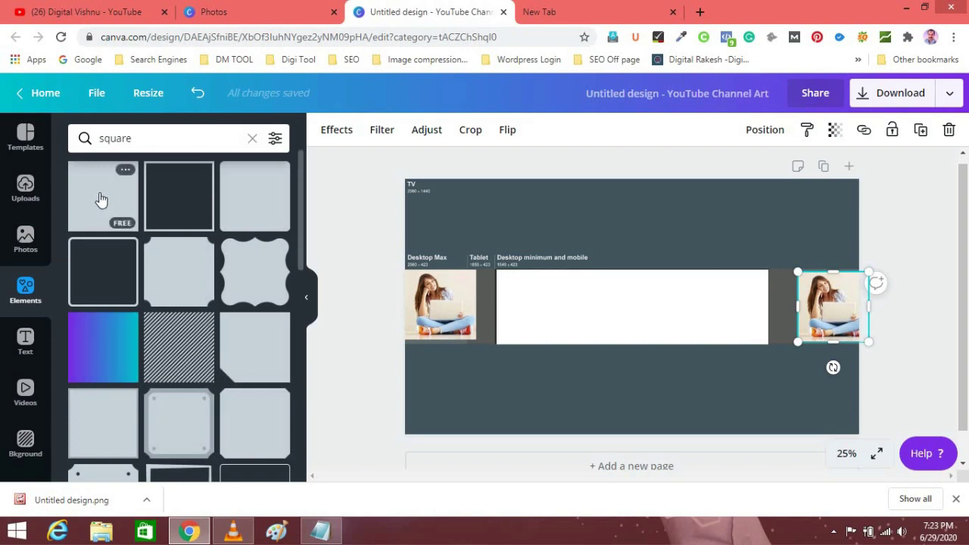
{"action": "left_click", "coordinate": [99, 200]}
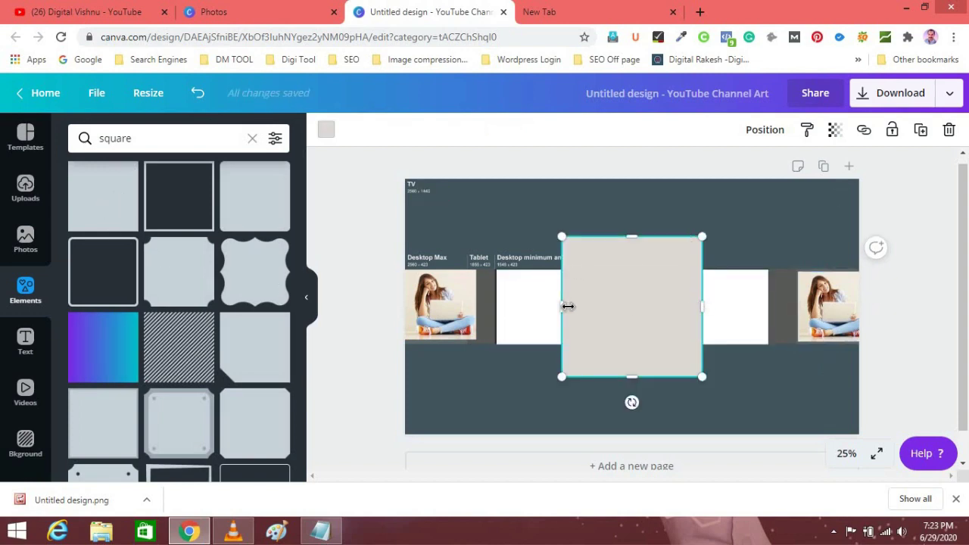
{"action": "left_click_drag", "start_coordinate": [568, 306], "coordinate": [572, 274]}
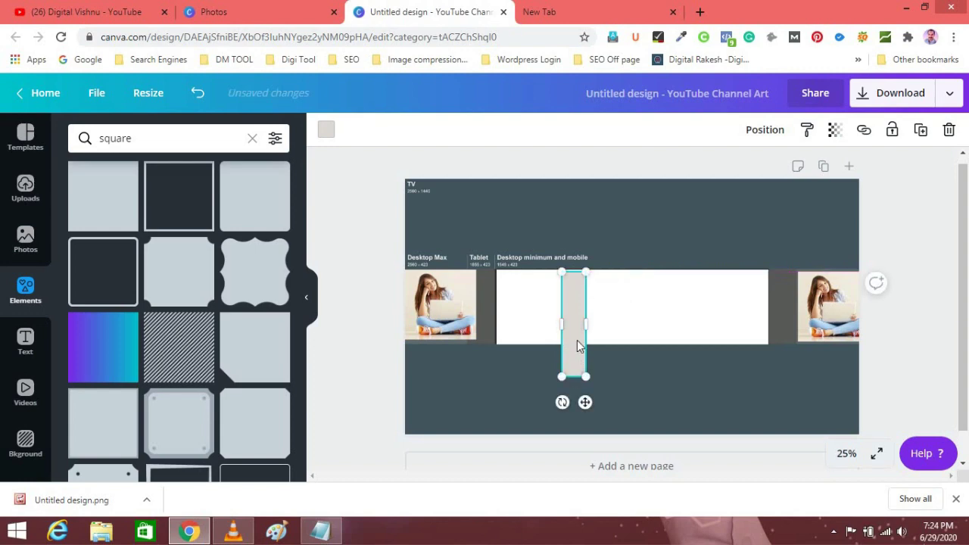
{"action": "left_click_drag", "start_coordinate": [574, 377], "coordinate": [574, 345]}
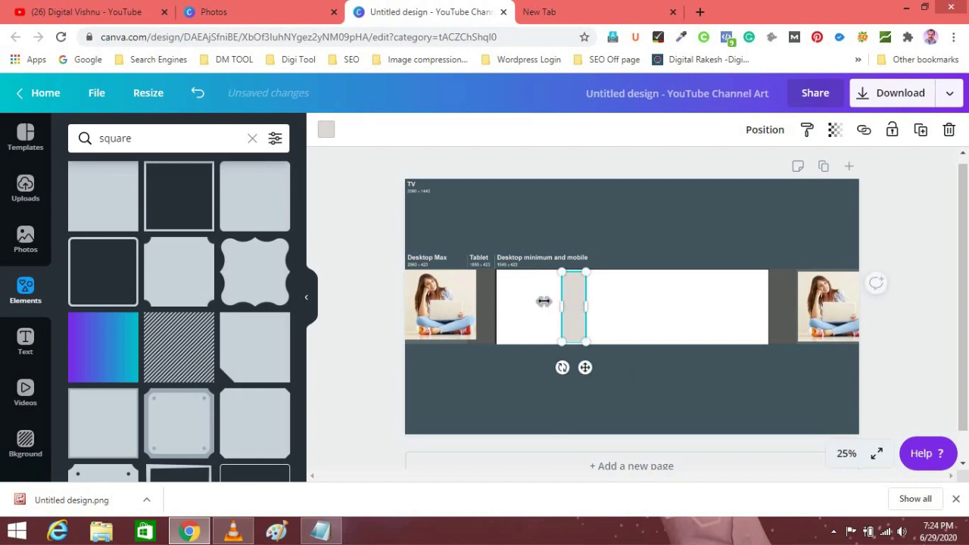
{"action": "mouse_move", "coordinate": [493, 302]}
{"action": "left_mouse_down"}
{"action": "mouse_move", "coordinate": [483, 309]}
{"action": "mouse_move", "coordinate": [503, 310]}
{"action": "mouse_move", "coordinate": [487, 294]}
{"action": "left_mouse_up"}
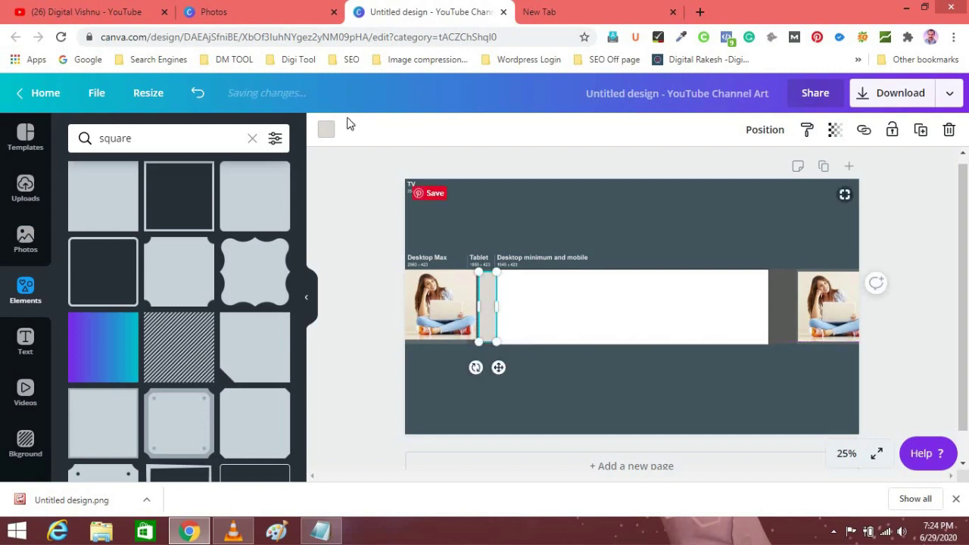
Recolor the narrow strip beside the left photo violet and widen it leftward until it touches the photo.
{"action": "left_click", "coordinate": [326, 129]}
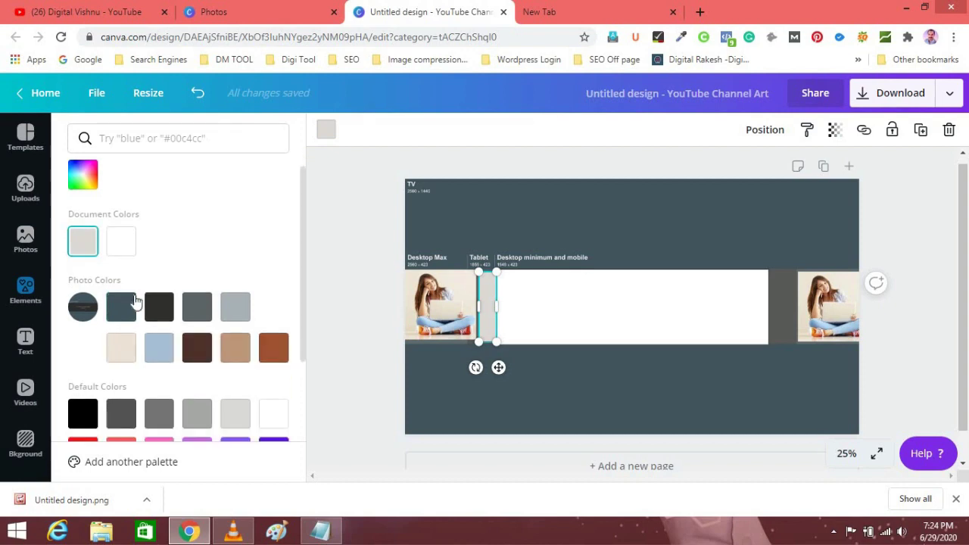
{"action": "scroll", "coordinate": [281, 368], "scroll_direction": "down", "scroll_amount": 2}
{"action": "left_click", "coordinate": [274, 333]}
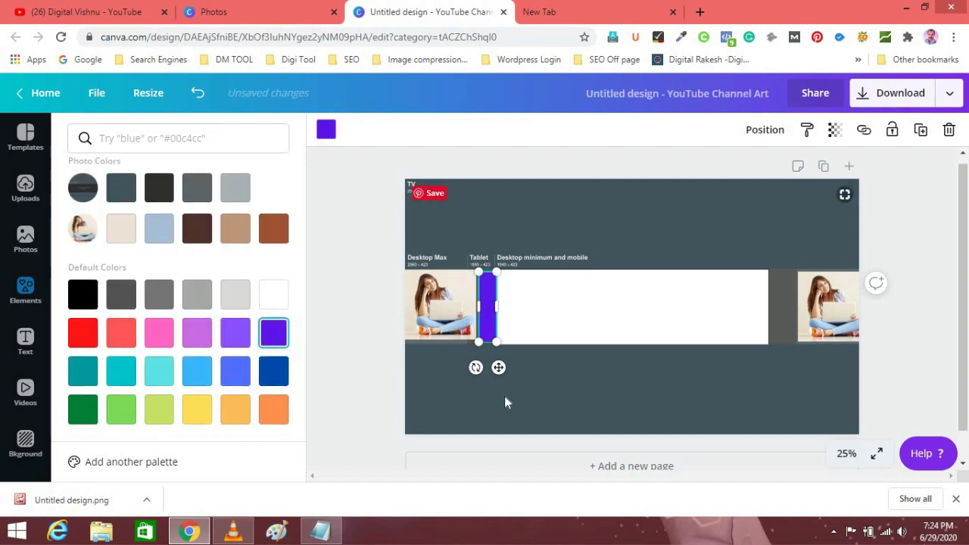
{"action": "left_click", "coordinate": [477, 316]}
{"action": "left_click", "coordinate": [481, 298]}
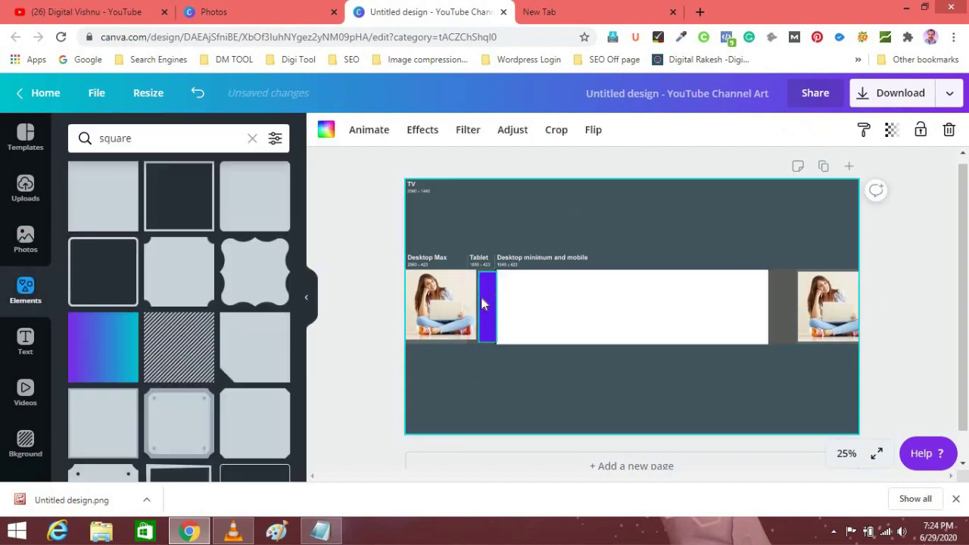
{"action": "left_click", "coordinate": [480, 305]}
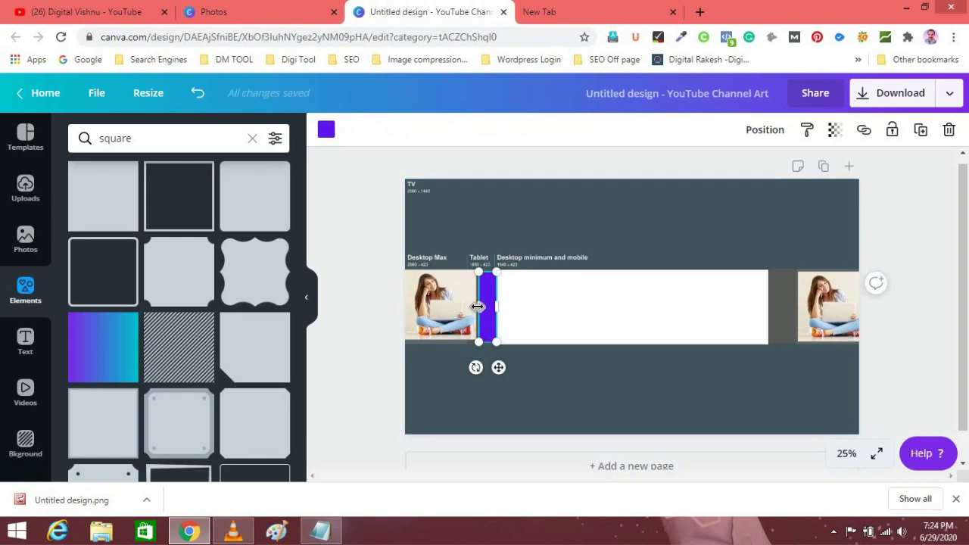
{"action": "left_click_drag", "start_coordinate": [474, 306], "coordinate": [472, 307]}
{"action": "left_click", "coordinate": [513, 353]}
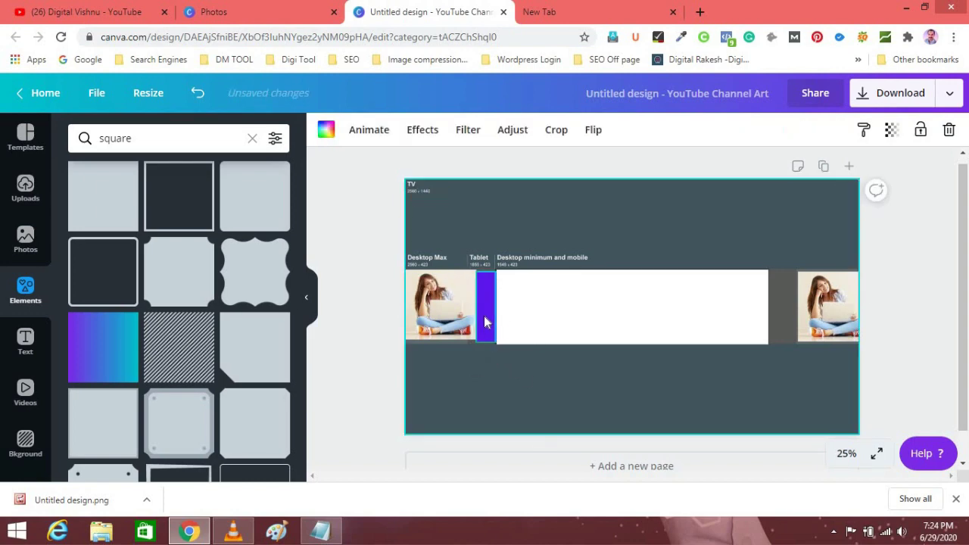
Duplicate the violet strip into the gap before the right photo and widen the copy to 167 to fill it.
{"action": "left_click", "coordinate": [484, 316]}
{"action": "left_click_drag", "start_coordinate": [485, 321], "coordinate": [493, 322]}
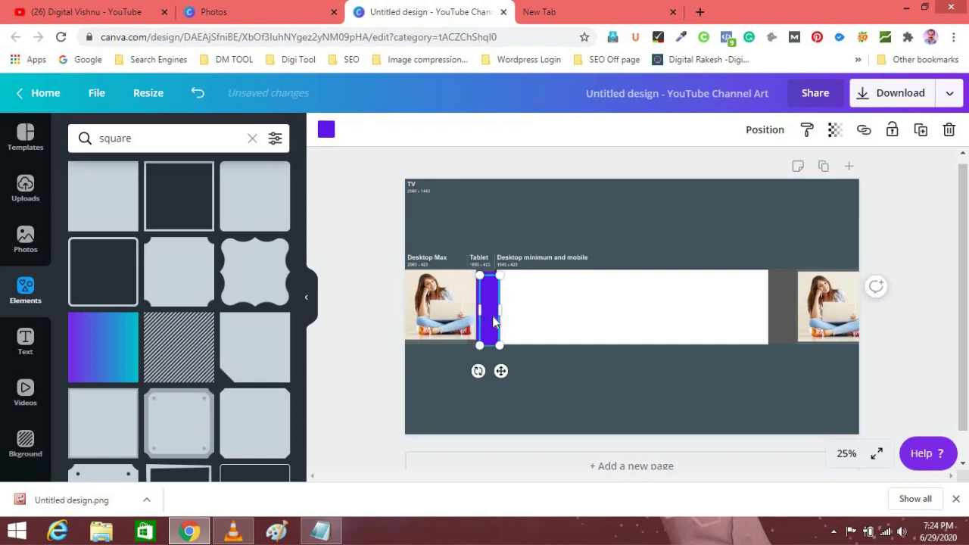
{"action": "left_click_drag", "start_coordinate": [686, 322], "coordinate": [798, 309]}
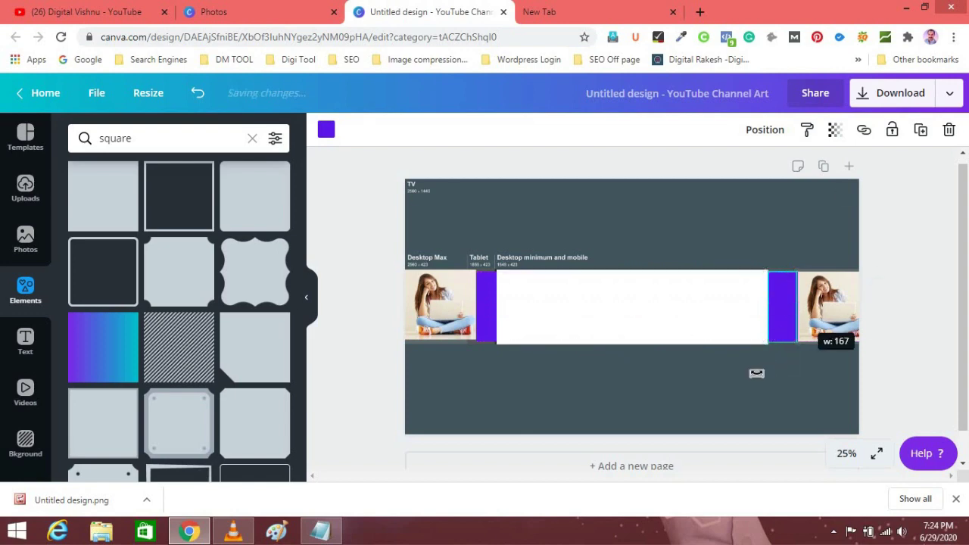
{"action": "left_click", "coordinate": [581, 431]}
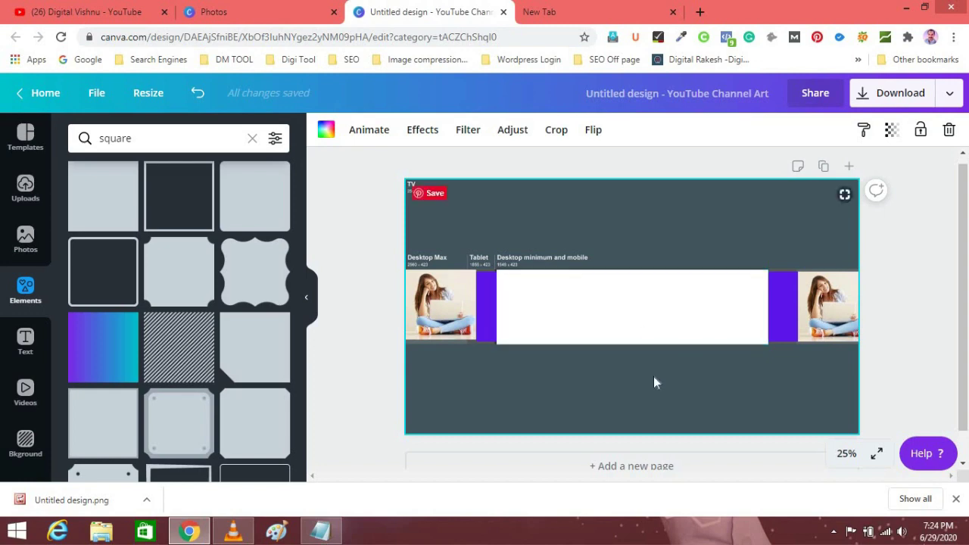
Add a heading reading "ABC Channel" and place it in the upper half of the white rectangle.
{"action": "left_click", "coordinate": [606, 323]}
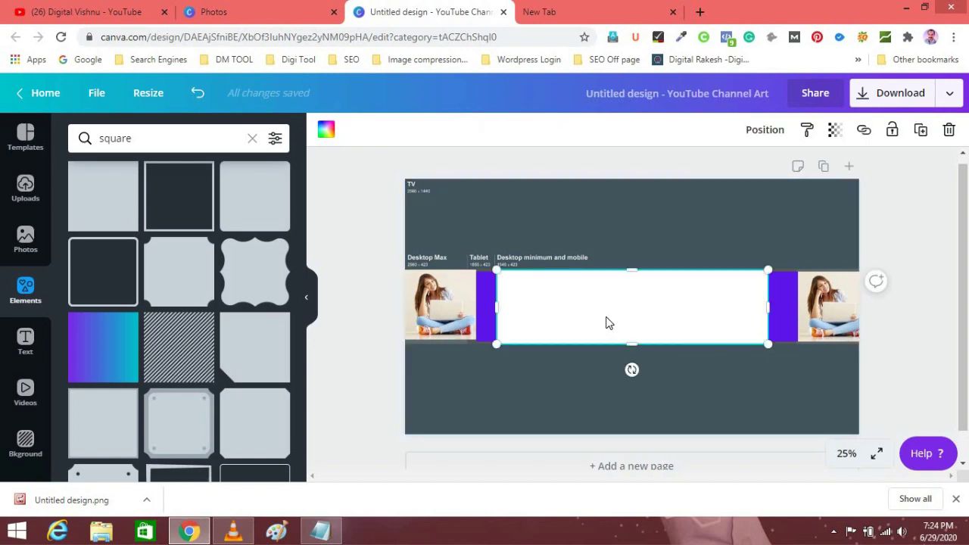
{"action": "left_click", "coordinate": [25, 341]}
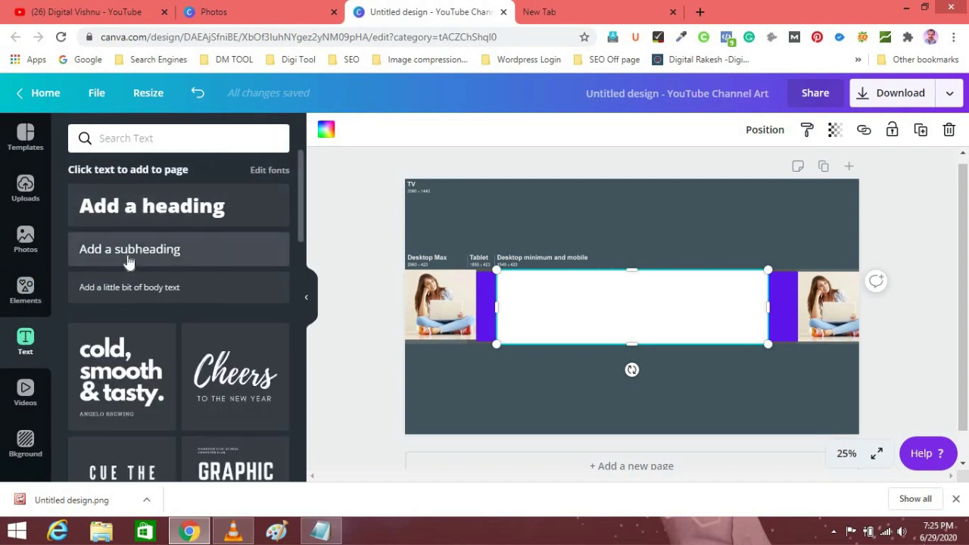
{"action": "left_click", "coordinate": [148, 207]}
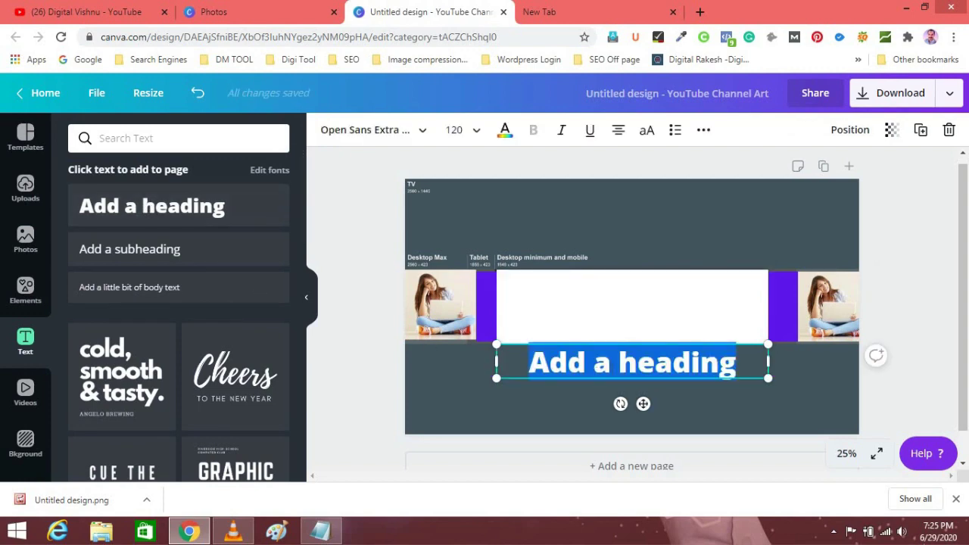
{"action": "type", "text": "A"}
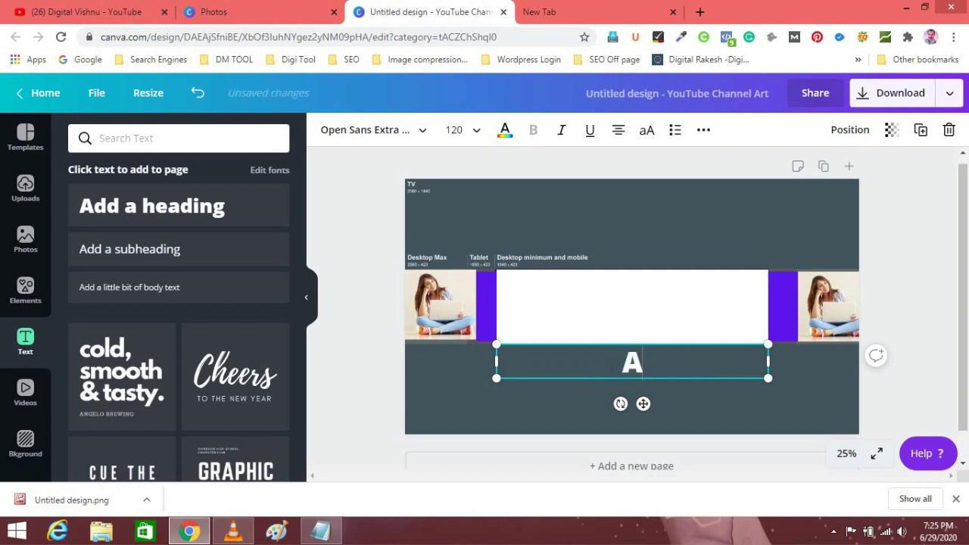
{"action": "type", "text": "BC C"}
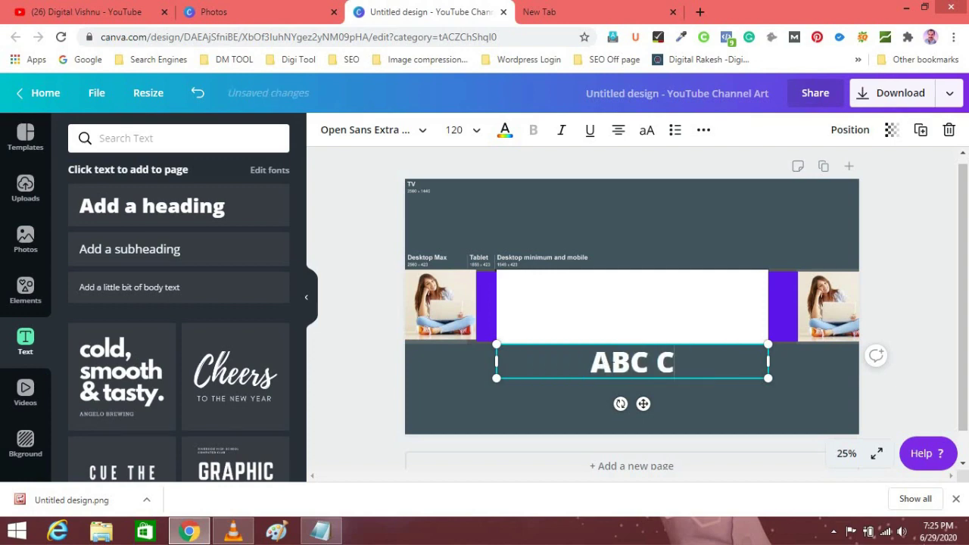
{"action": "type", "text": "hannel"}
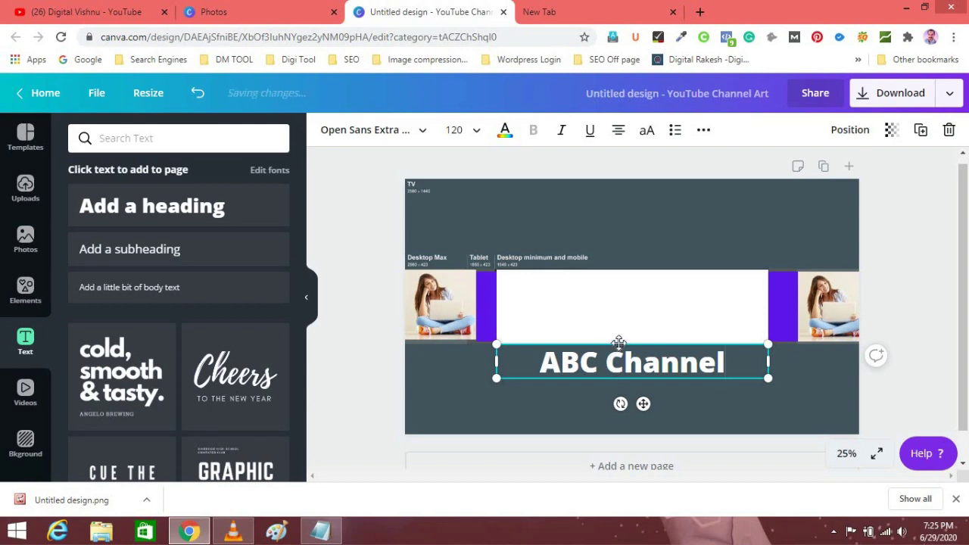
{"action": "left_click_drag", "start_coordinate": [619, 342], "coordinate": [608, 286]}
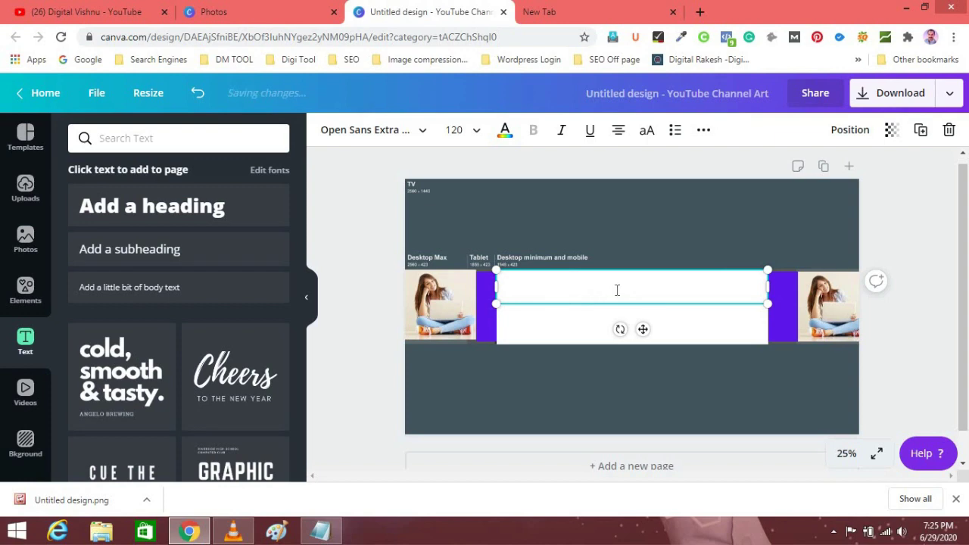
Recolor the "ABC Channel" heading text in the same violet as the side strips.
{"action": "double_click", "coordinate": [617, 290]}
{"action": "triple_click", "coordinate": [617, 290]}
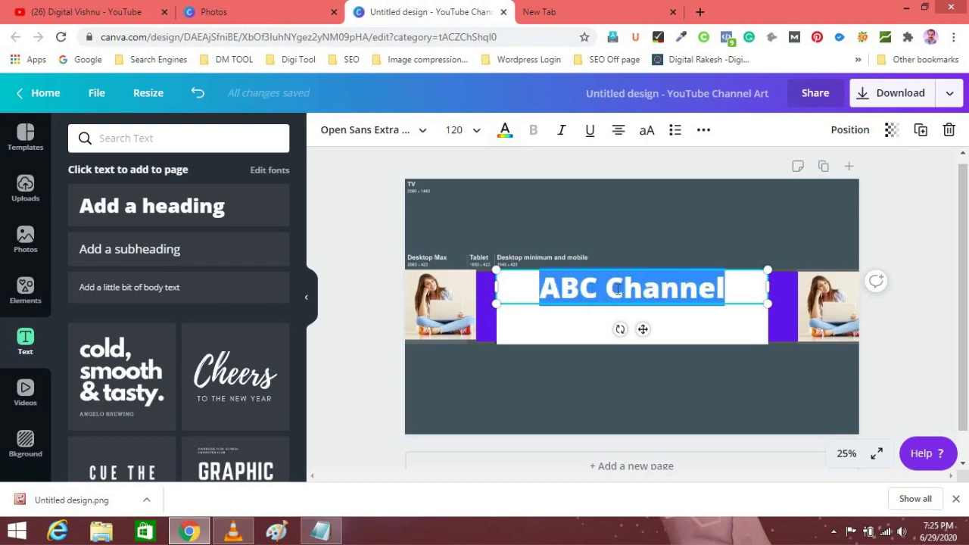
{"action": "left_click", "coordinate": [505, 132]}
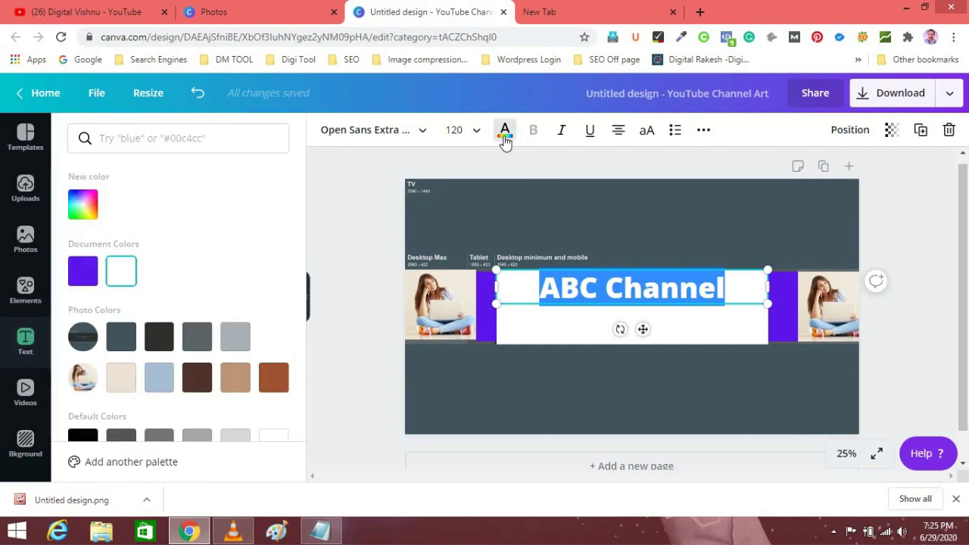
{"action": "left_click", "coordinate": [83, 271]}
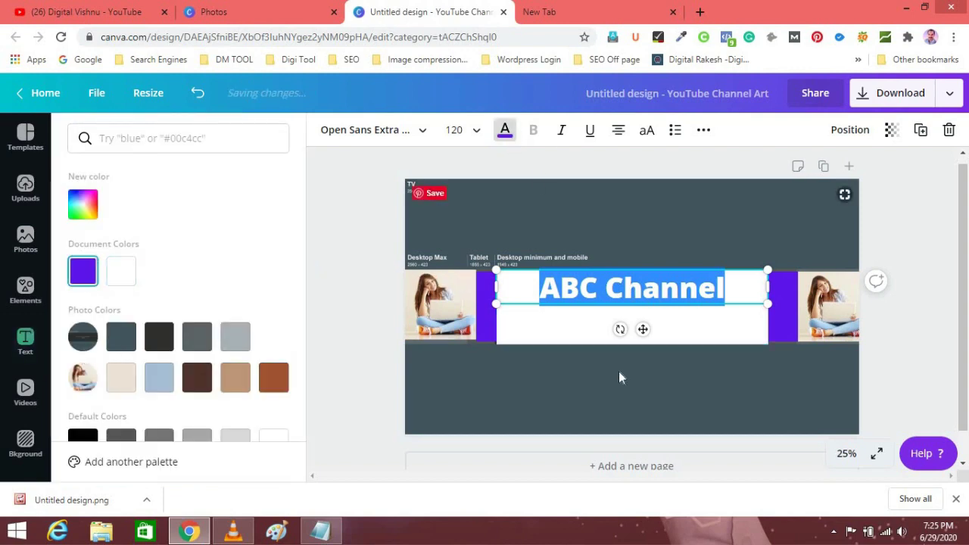
{"action": "left_click", "coordinate": [583, 329]}
{"action": "left_click", "coordinate": [583, 311]}
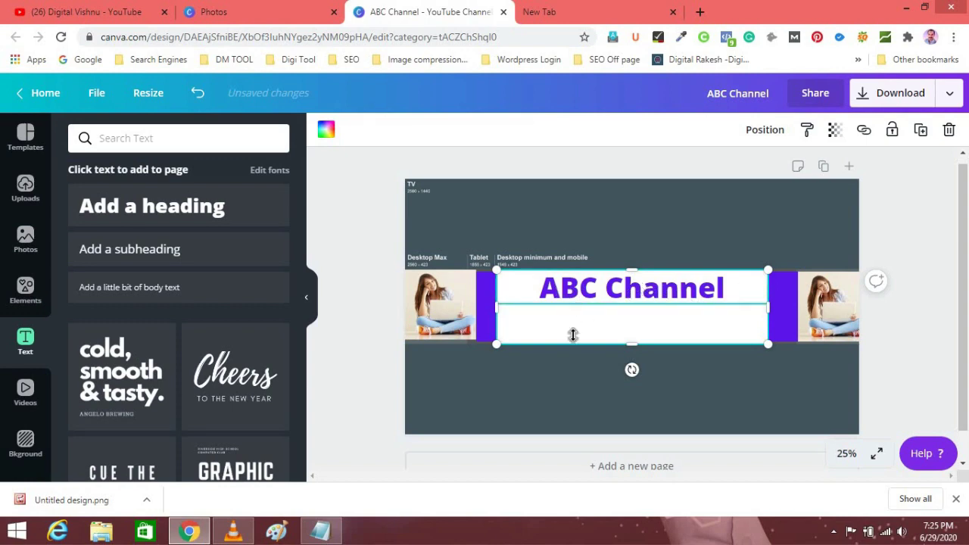
Add a subheading with the text "Earn Money Online Channel".
{"action": "left_click", "coordinate": [185, 254]}
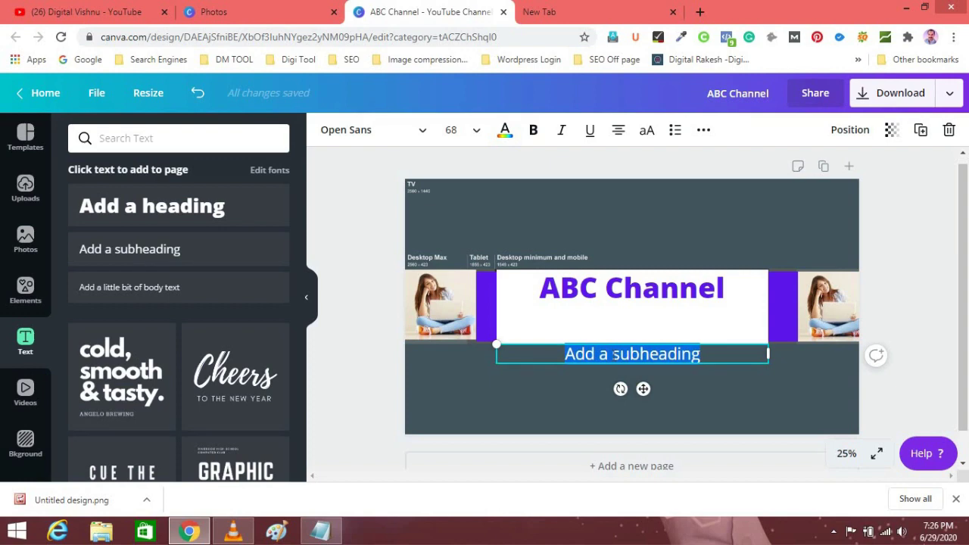
{"action": "type", "text": "M"}
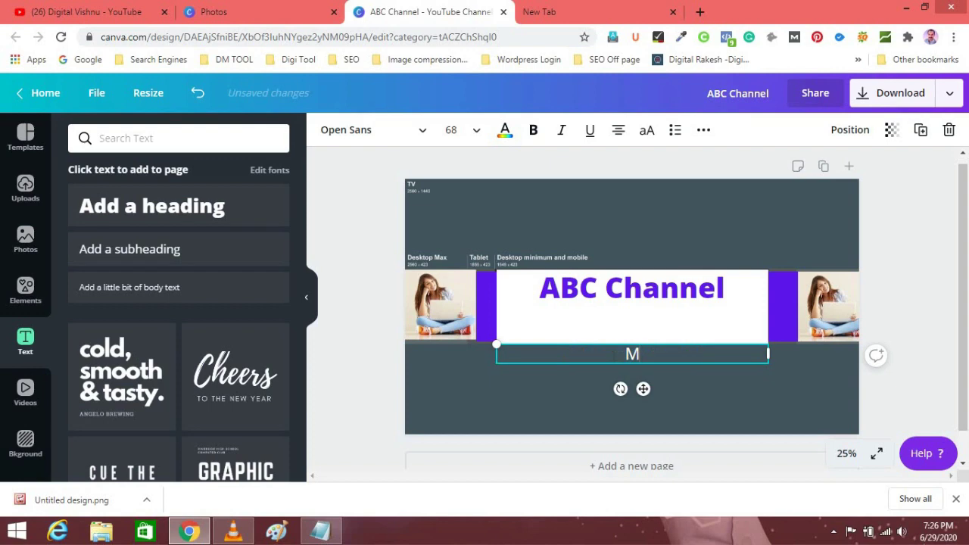
{"action": "key", "text": "BackSpace"}
{"action": "type", "text": "Mo"}
{"action": "key", "text": "BackSpace"}
{"action": "key", "text": "BackSpace"}
{"action": "type", "text": "How to"}
{"action": "key", "text": "BackSpace"}
{"action": "key", "text": "BackSpace"}
{"action": "key", "text": "BackSpace"}
{"action": "type", "text": "Earn Money O"}
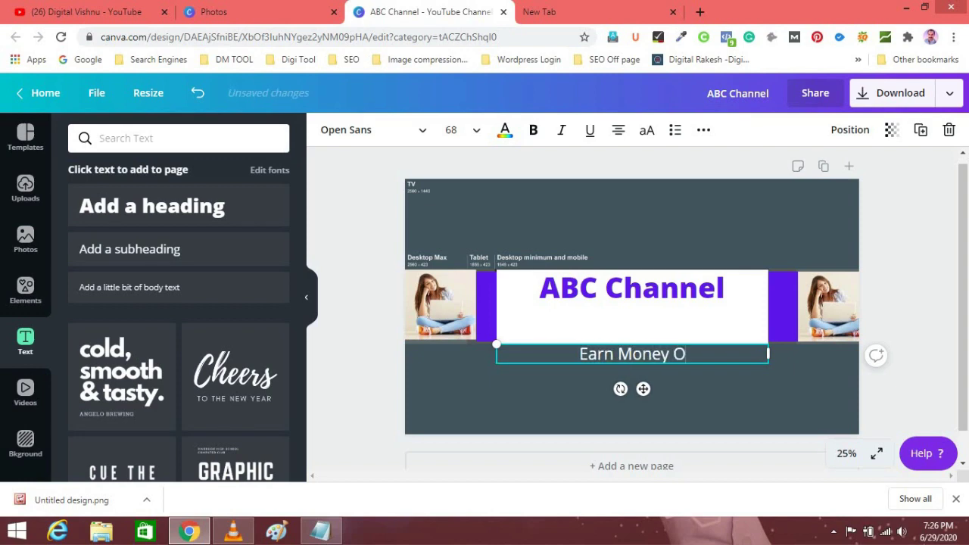
{"action": "type", "text": "nline Channel"}
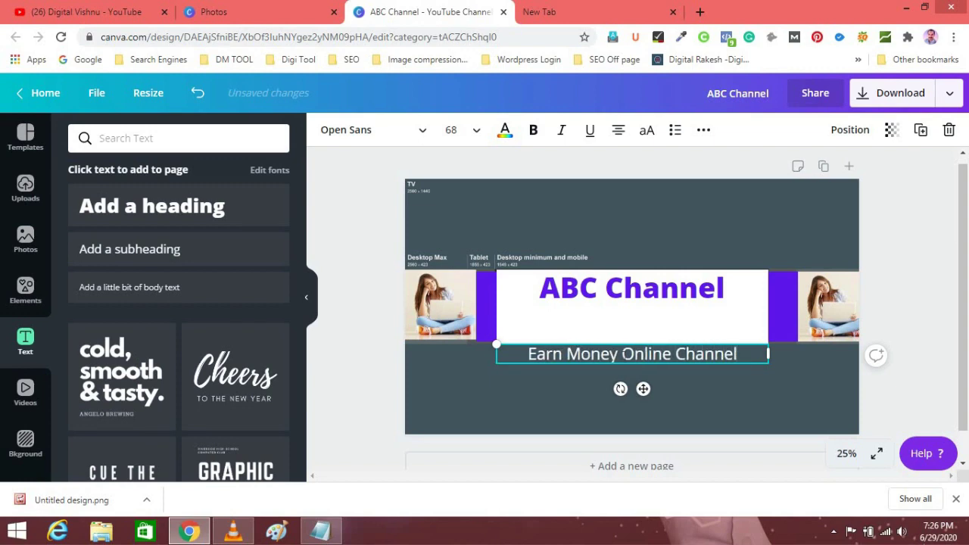
Recolor the subheading dark brown from the photo colors and place it under the heading inside the white rectangle.
{"action": "key", "text": "ctrl+a"}
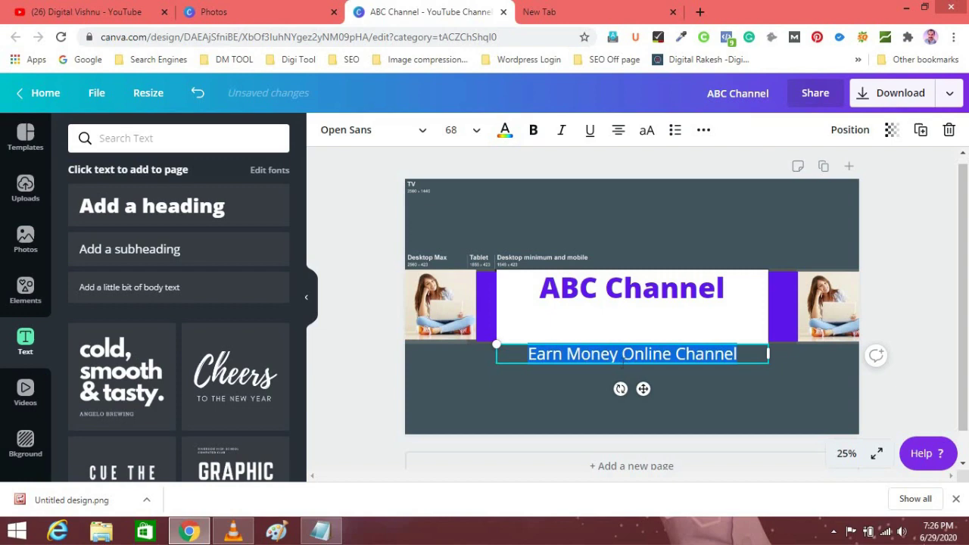
{"action": "left_click", "coordinate": [505, 129]}
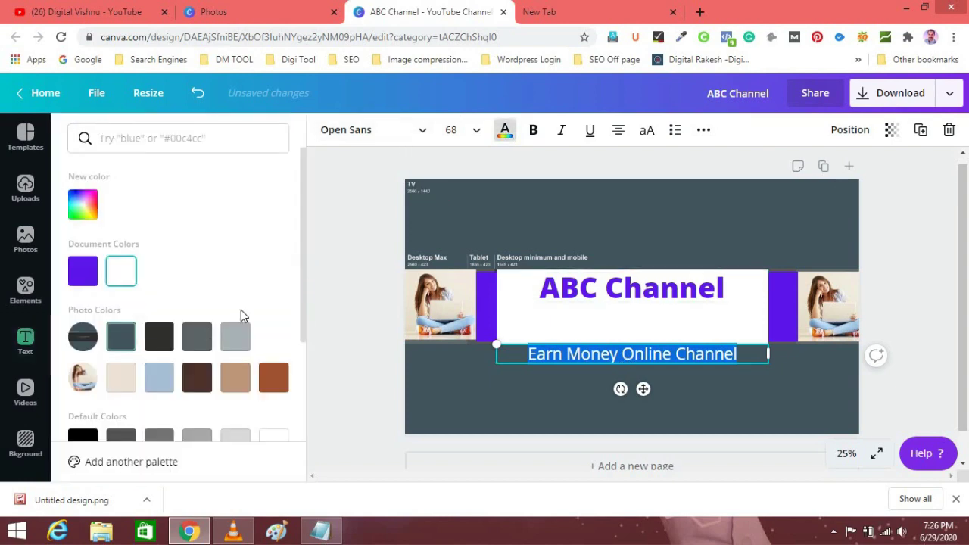
{"action": "scroll", "coordinate": [227, 318], "scroll_direction": "down", "scroll_amount": 1}
{"action": "left_click", "coordinate": [206, 312]}
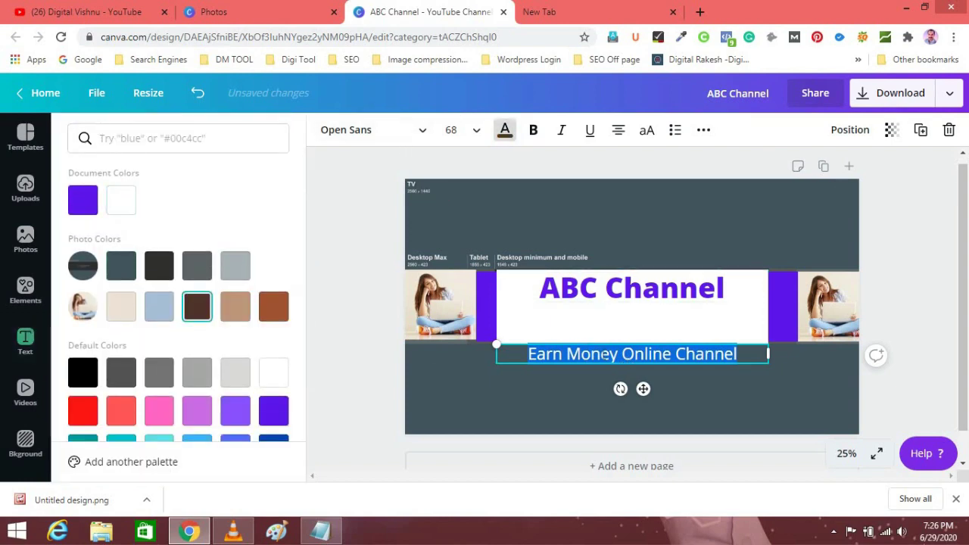
{"action": "left_click_drag", "start_coordinate": [616, 342], "coordinate": [616, 316]}
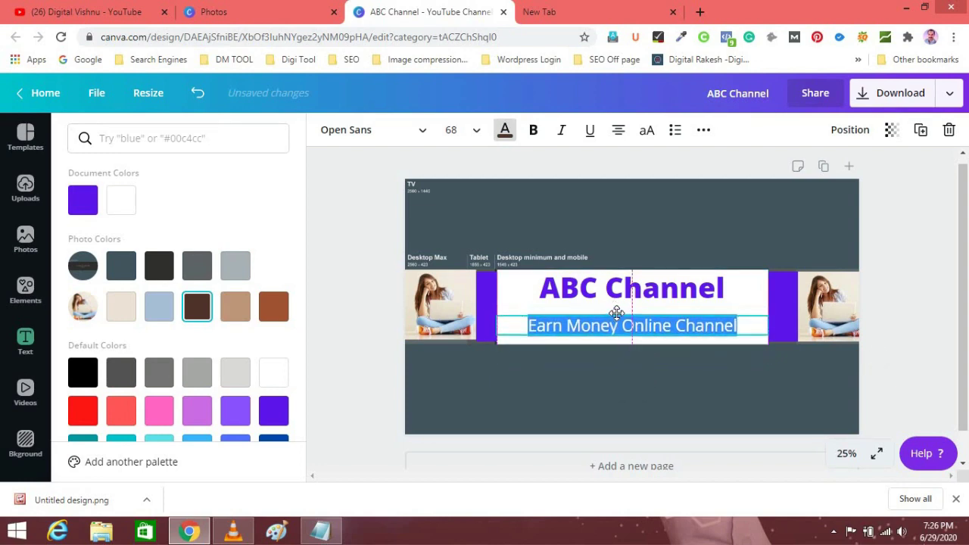
{"action": "left_click", "coordinate": [513, 297]}
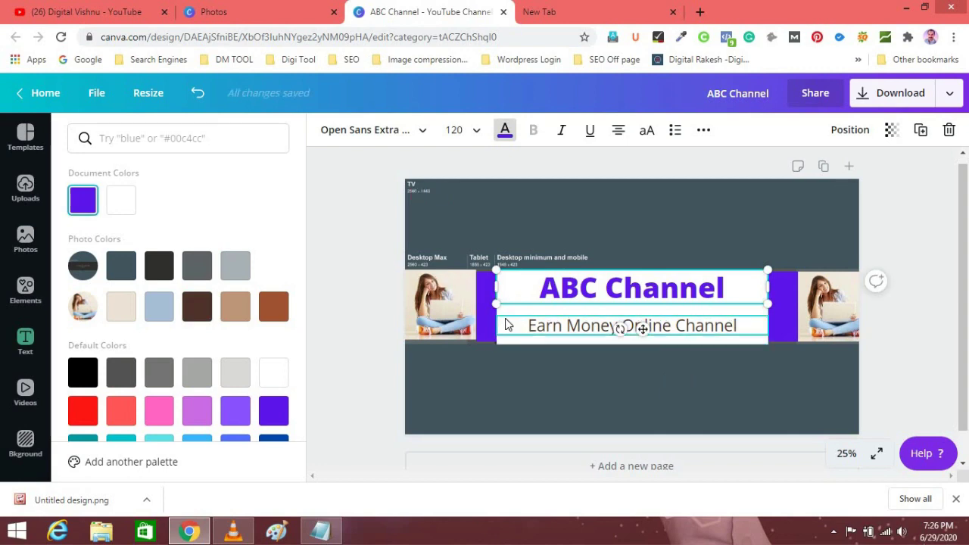
Recolor the central rectangle behind the text, trying red first and settling on turquoise.
{"action": "left_click", "coordinate": [760, 340]}
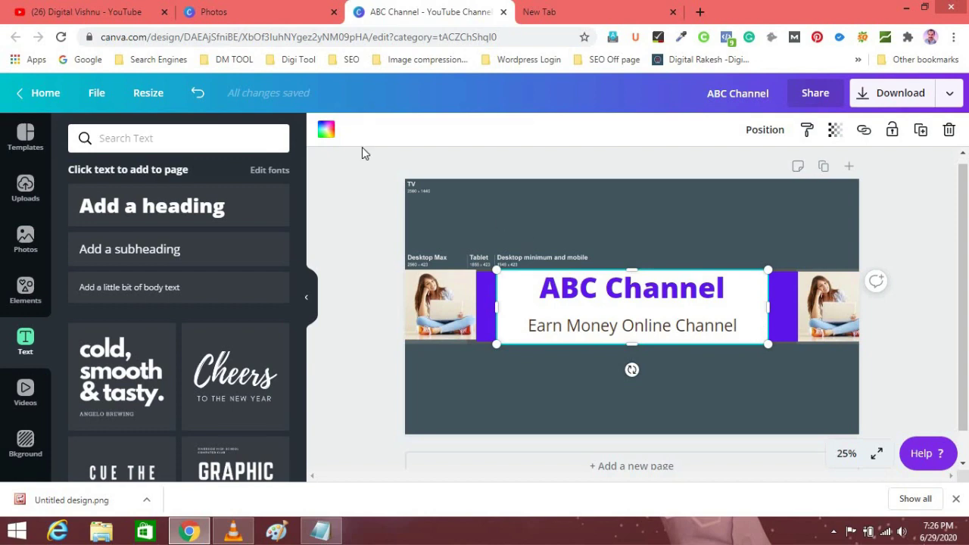
{"action": "left_click", "coordinate": [326, 134]}
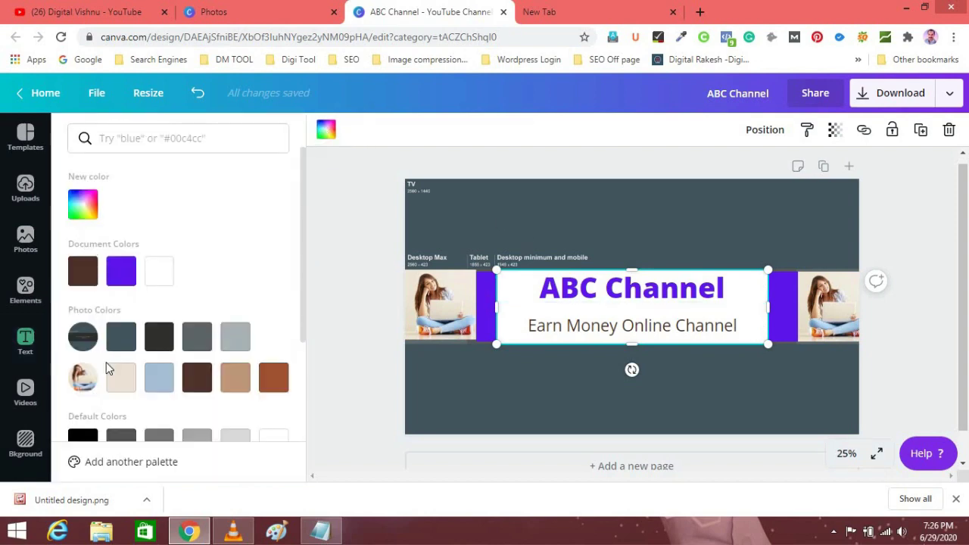
{"action": "scroll", "coordinate": [125, 369], "scroll_direction": "down", "scroll_amount": 2}
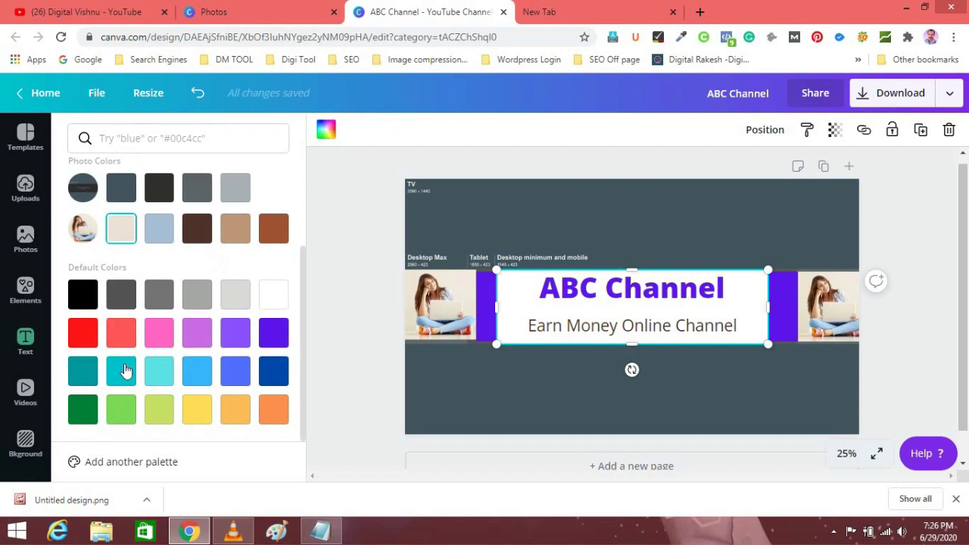
{"action": "left_click", "coordinate": [85, 334]}
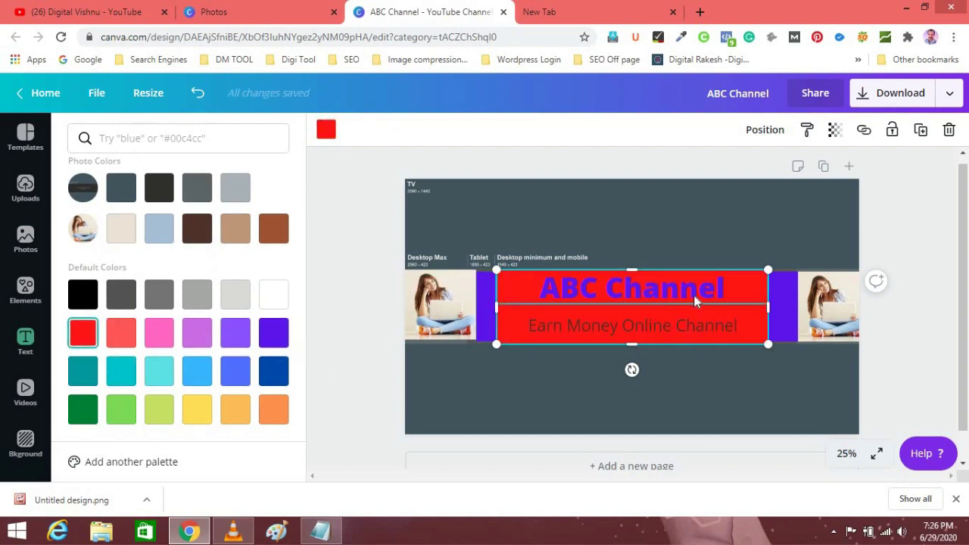
{"action": "left_click", "coordinate": [123, 376]}
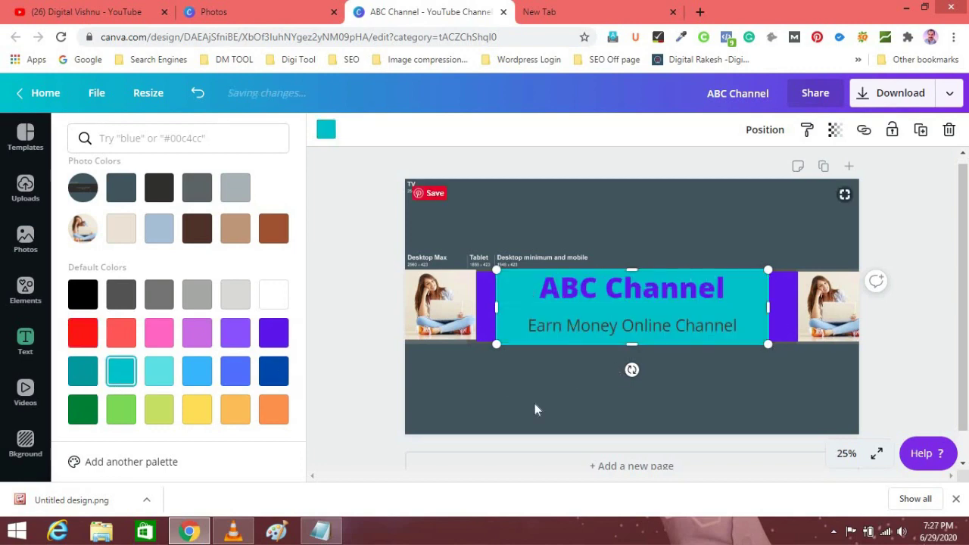
{"action": "left_click", "coordinate": [501, 282]}
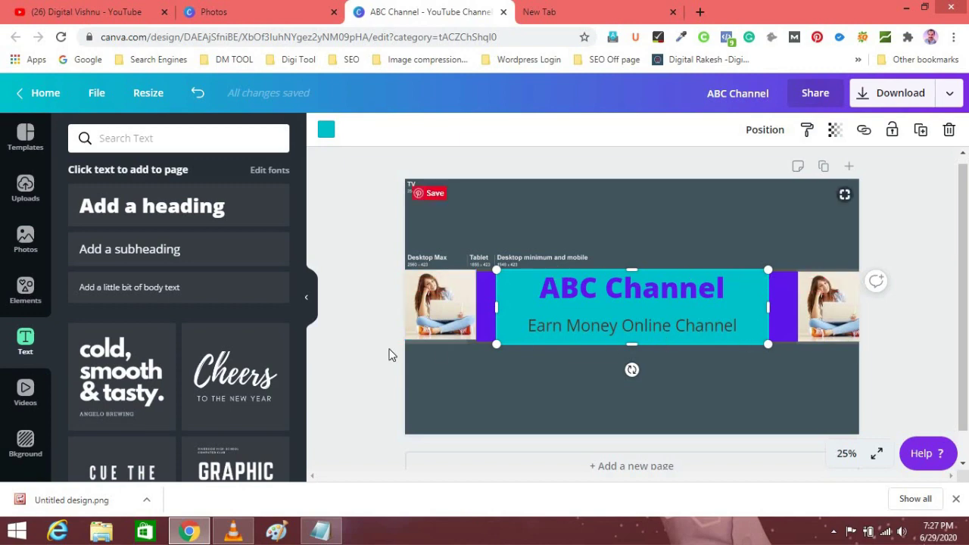
{"action": "left_click", "coordinate": [635, 230]}
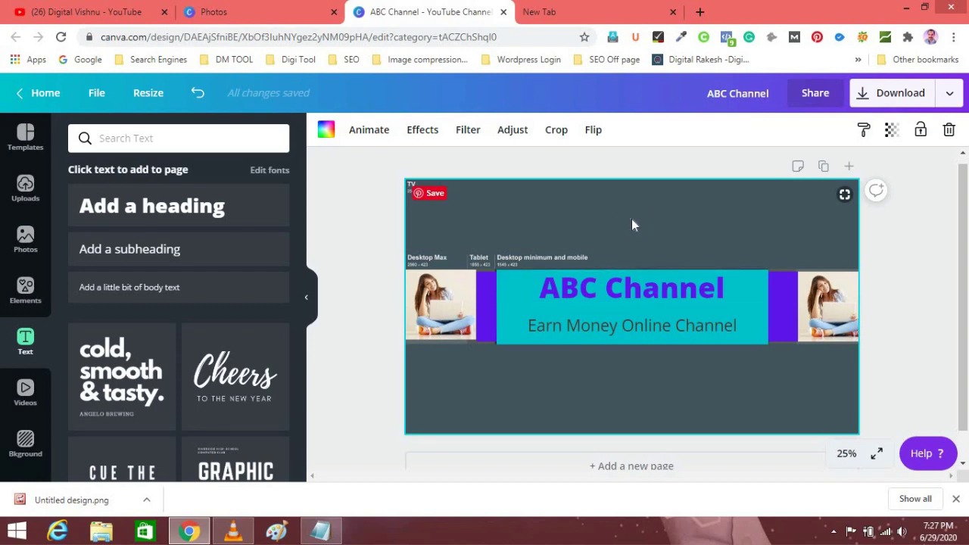
Cover the whole page with the recently used digital marketing photo and set it as the page background.
{"action": "left_click", "coordinate": [25, 240]}
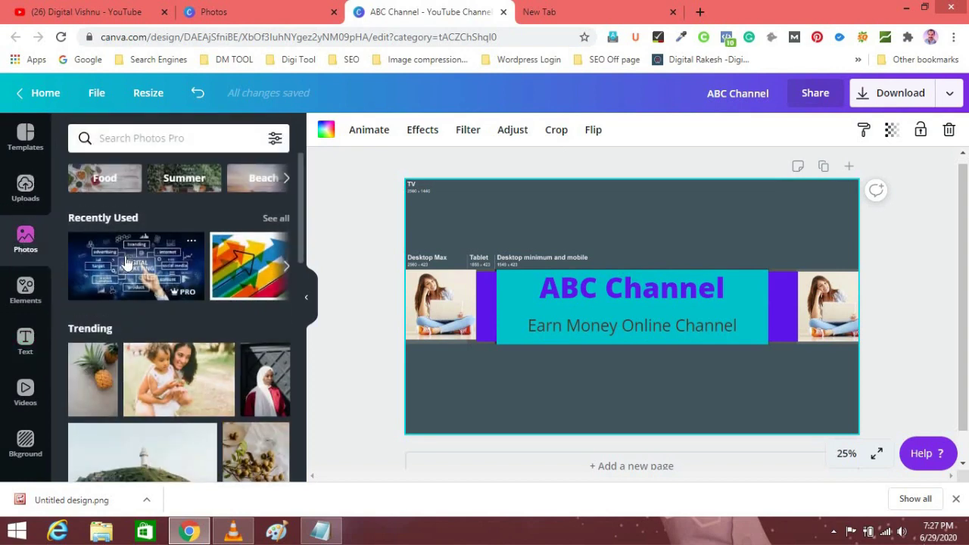
{"action": "left_click", "coordinate": [127, 263]}
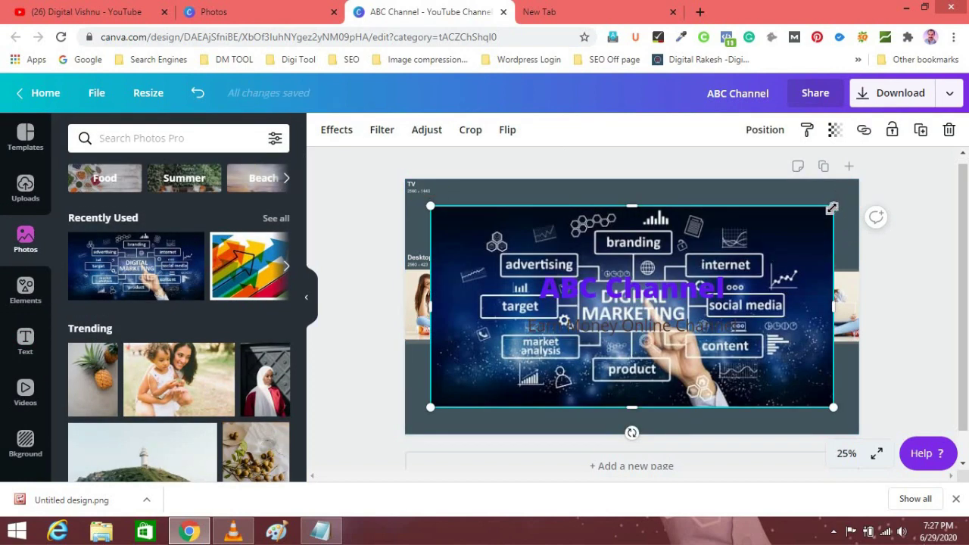
{"action": "left_click_drag", "start_coordinate": [832, 208], "coordinate": [857, 190]}
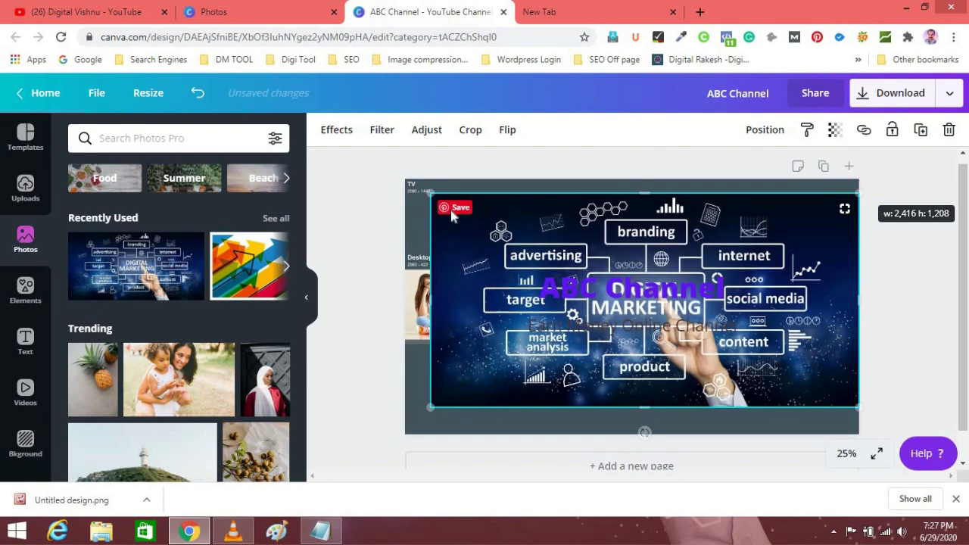
{"action": "left_click_drag", "start_coordinate": [430, 194], "coordinate": [401, 182]}
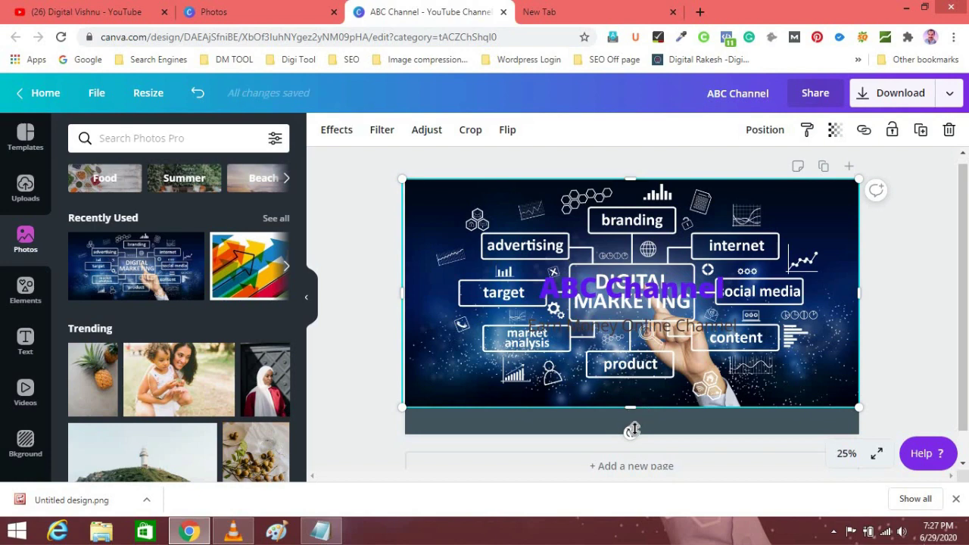
{"action": "left_click_drag", "start_coordinate": [632, 429], "coordinate": [636, 439]}
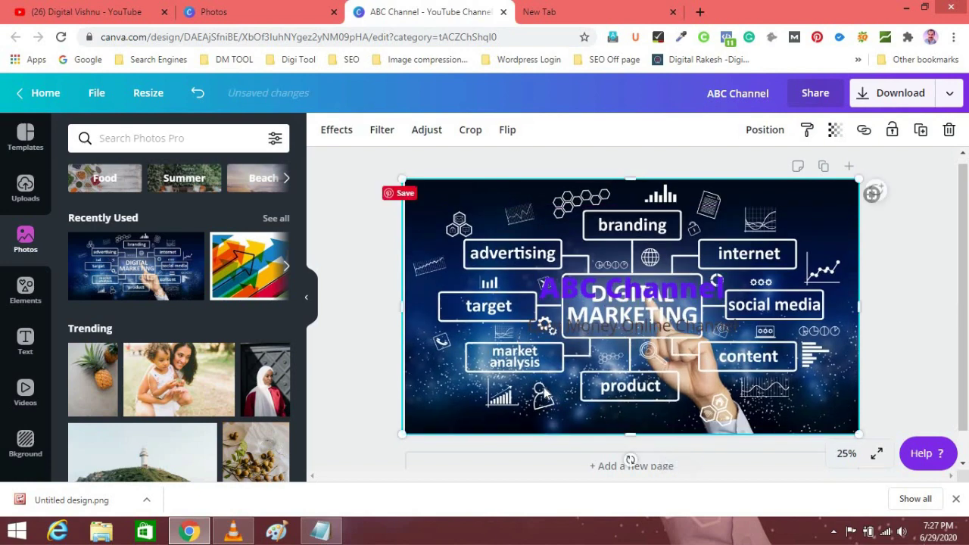
{"action": "right_click", "coordinate": [544, 392]}
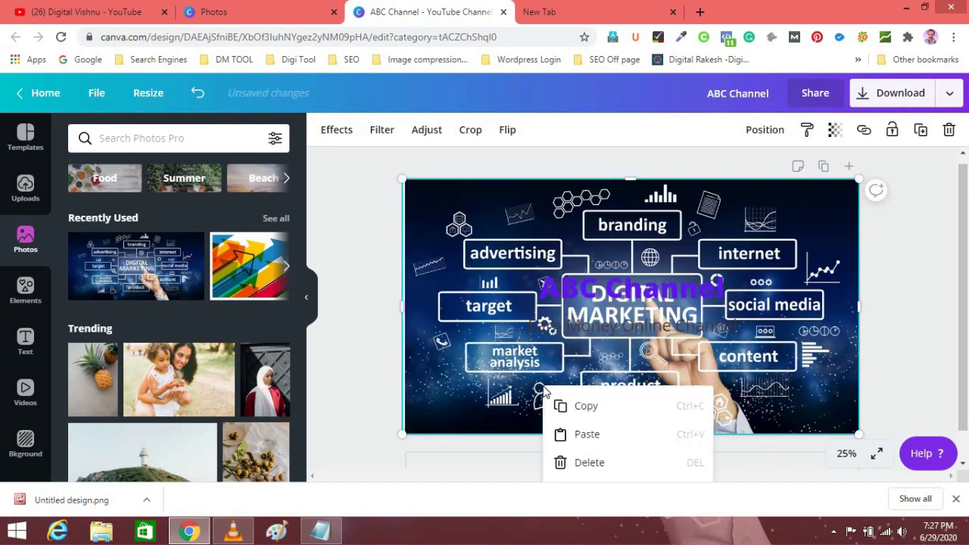
{"action": "left_click", "coordinate": [811, 185]}
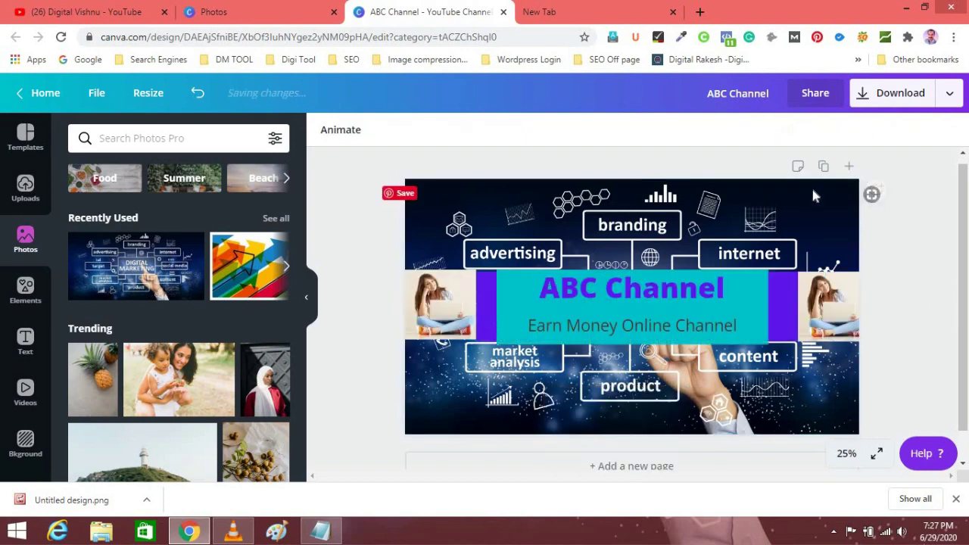
Delete the image from the page background.
{"action": "left_click", "coordinate": [811, 185]}
{"action": "right_click", "coordinate": [811, 184]}
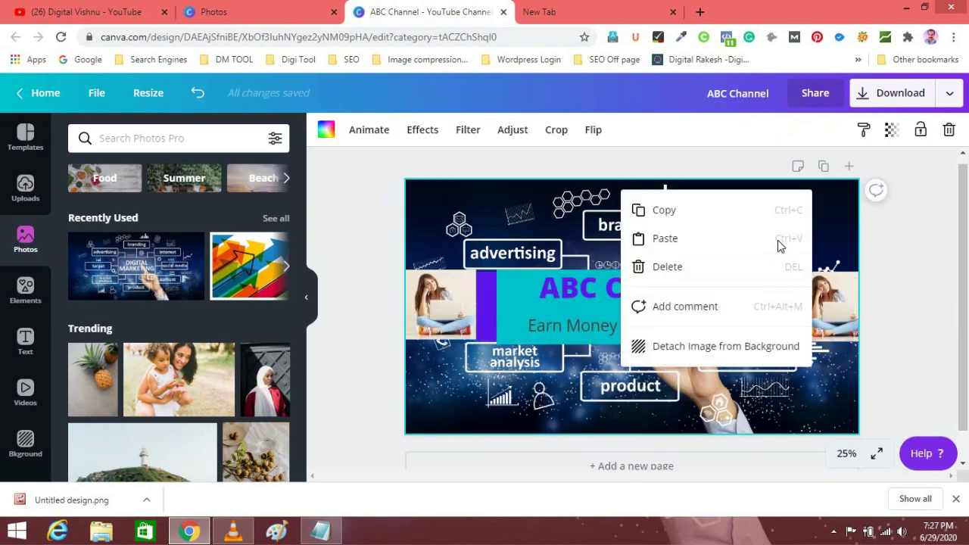
{"action": "left_click", "coordinate": [818, 212]}
{"action": "left_click", "coordinate": [818, 212]}
{"action": "key", "text": "Delete"}
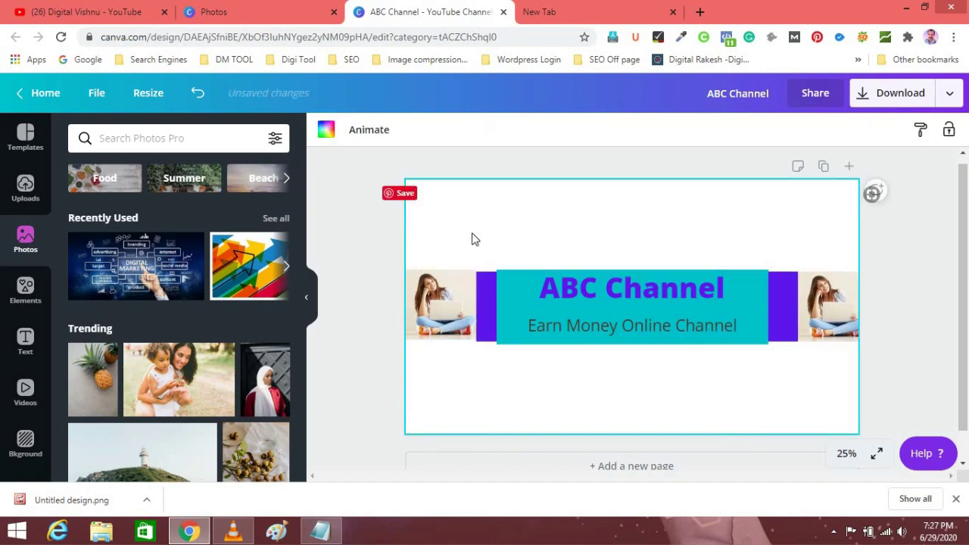
Stretch a new copy of the digital marketing photo over the whole page and send it one layer backward.
{"action": "left_click", "coordinate": [124, 255]}
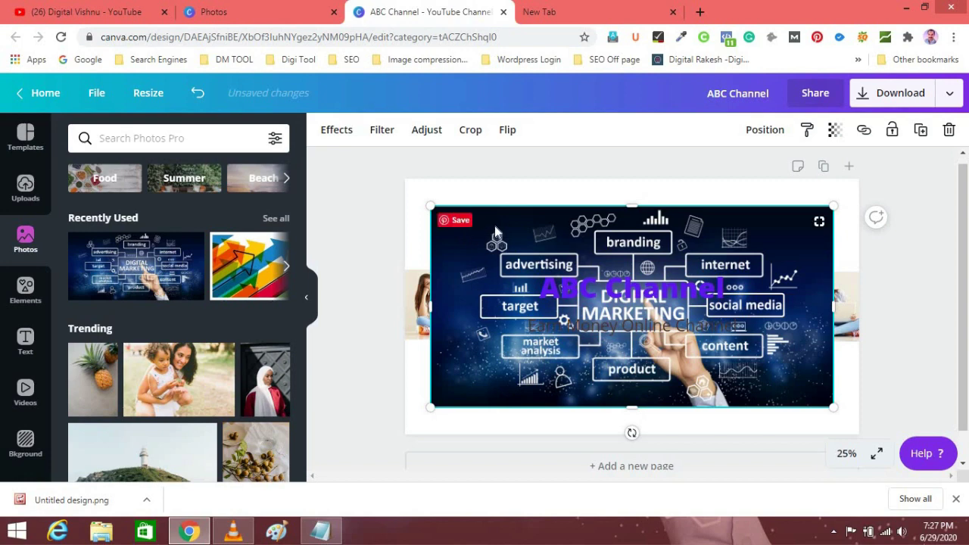
{"action": "right_click", "coordinate": [495, 227]}
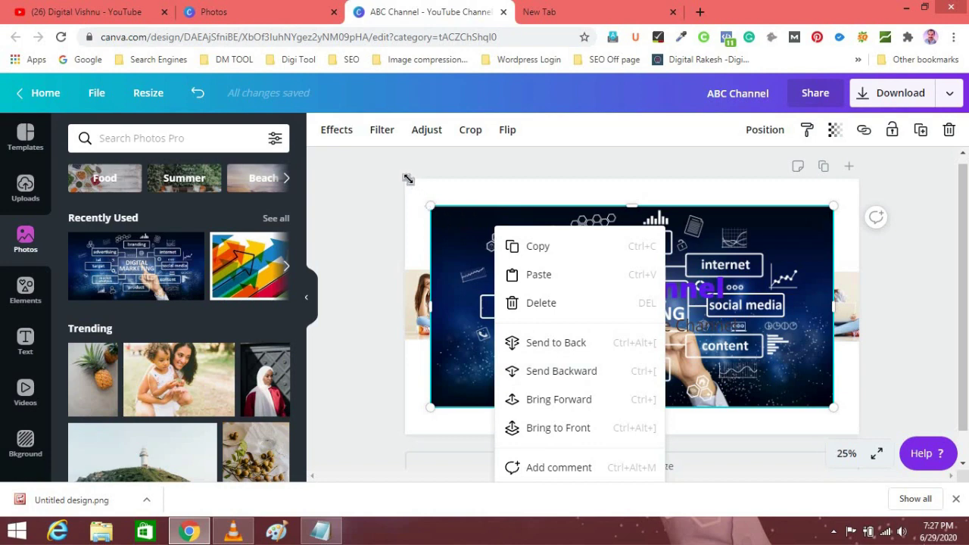
{"action": "left_click_drag", "start_coordinate": [408, 179], "coordinate": [404, 181]}
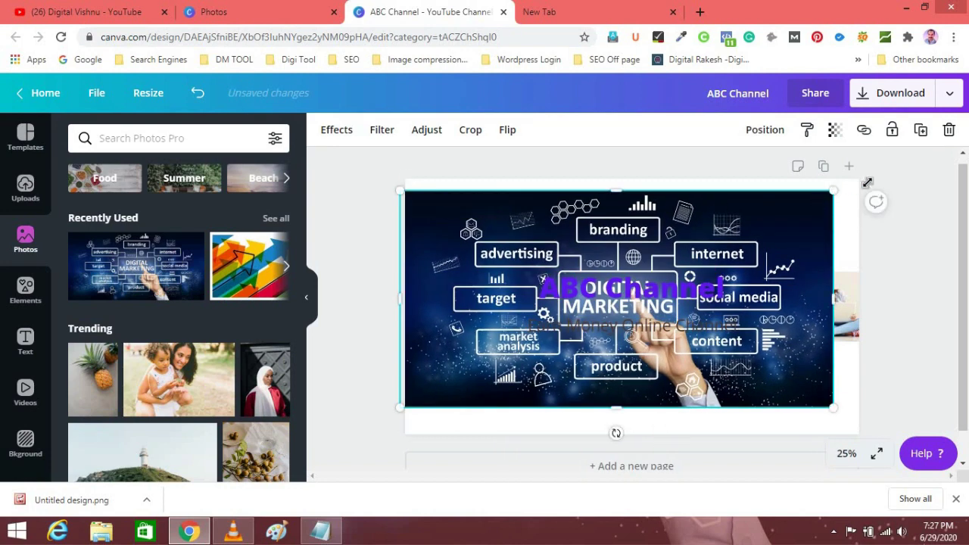
{"action": "left_click_drag", "start_coordinate": [868, 182], "coordinate": [861, 176]}
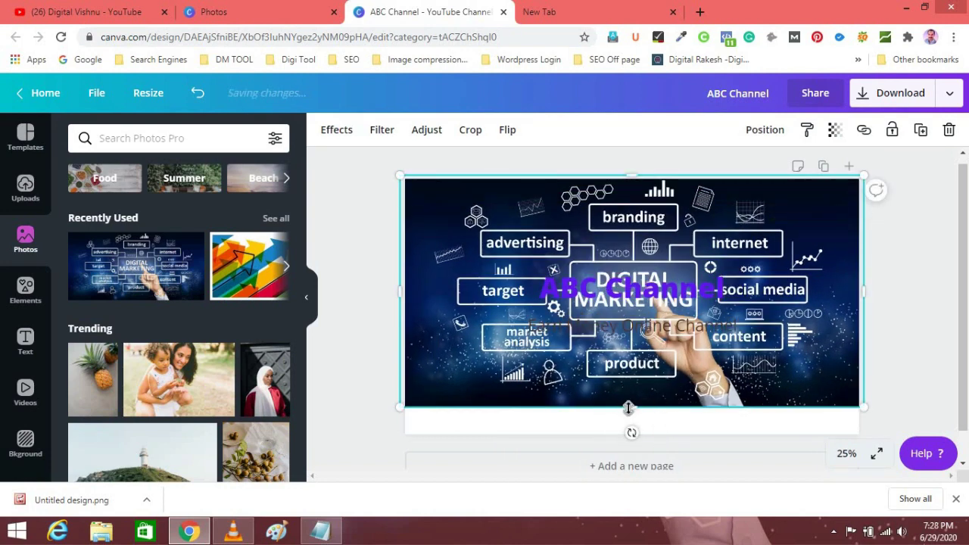
{"action": "left_click_drag", "start_coordinate": [630, 431], "coordinate": [629, 460]}
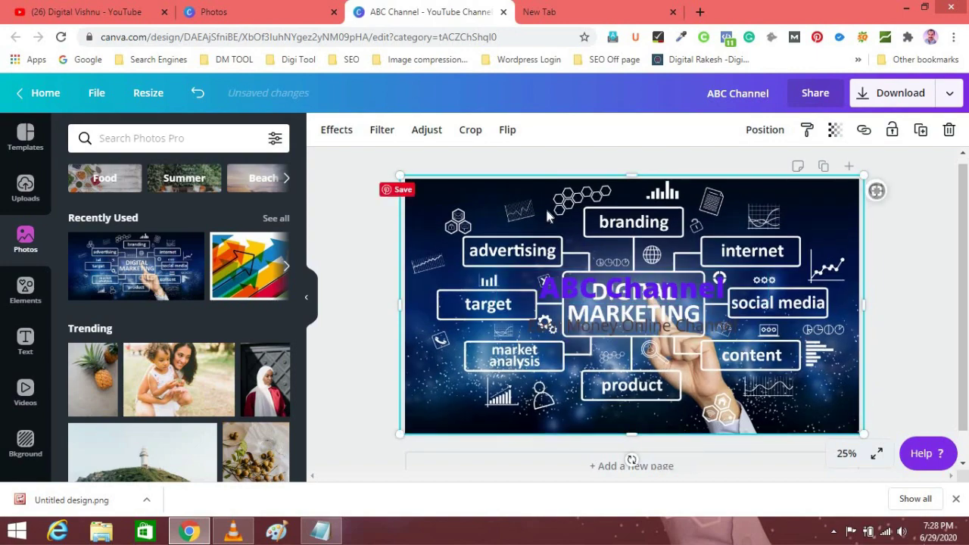
{"action": "right_click", "coordinate": [549, 218]}
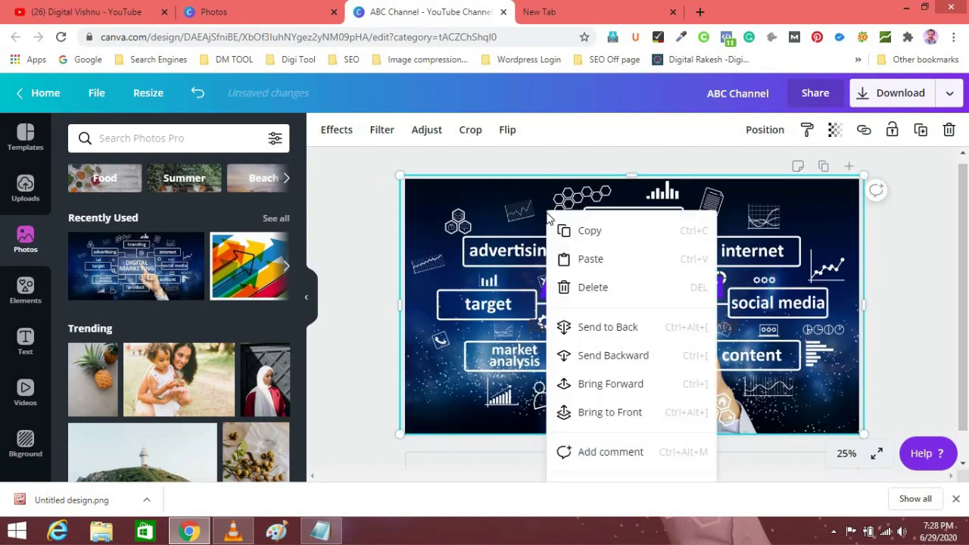
{"action": "left_click", "coordinate": [617, 356]}
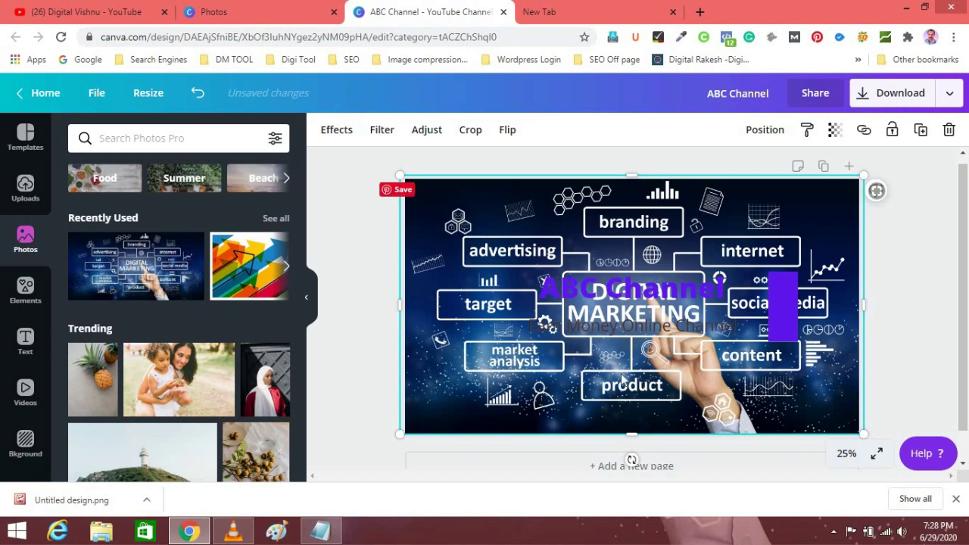
Delete the digital marketing photo that covers the page.
{"action": "right_click", "coordinate": [776, 202]}
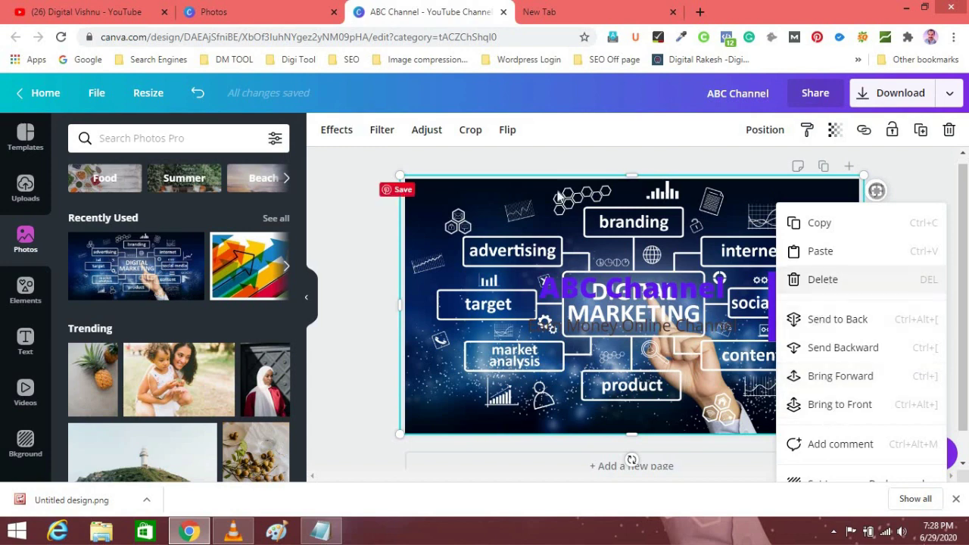
{"action": "left_click", "coordinate": [496, 189]}
{"action": "double_click", "coordinate": [496, 189]}
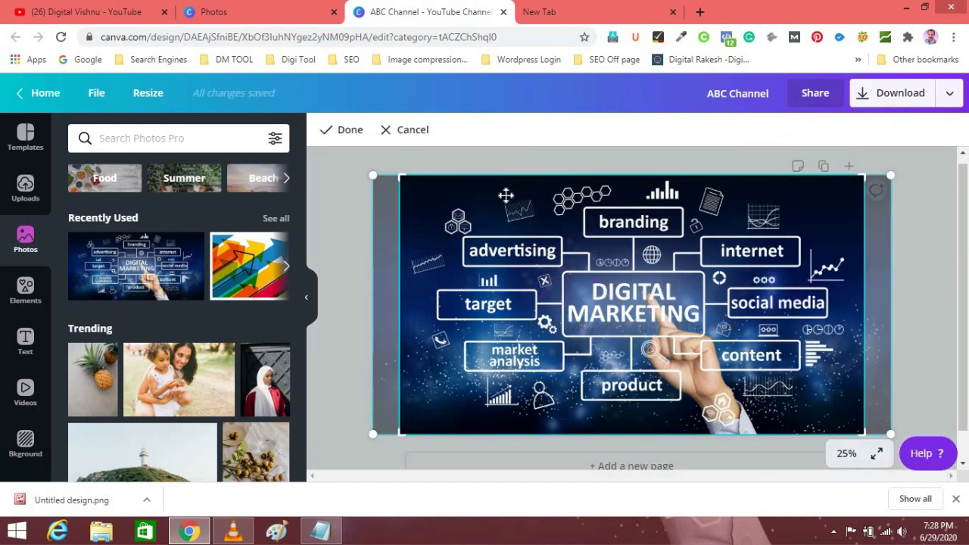
{"action": "right_click", "coordinate": [843, 215]}
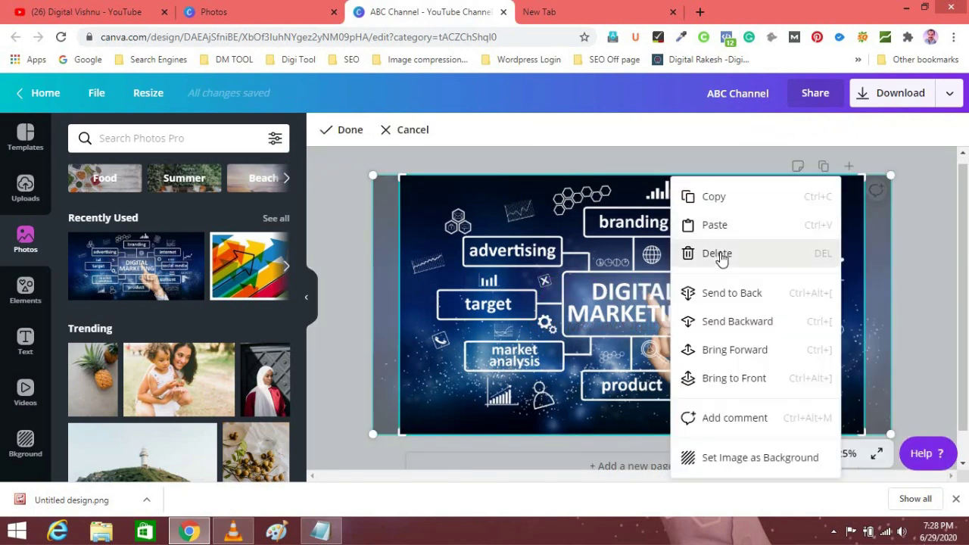
{"action": "left_click", "coordinate": [724, 254]}
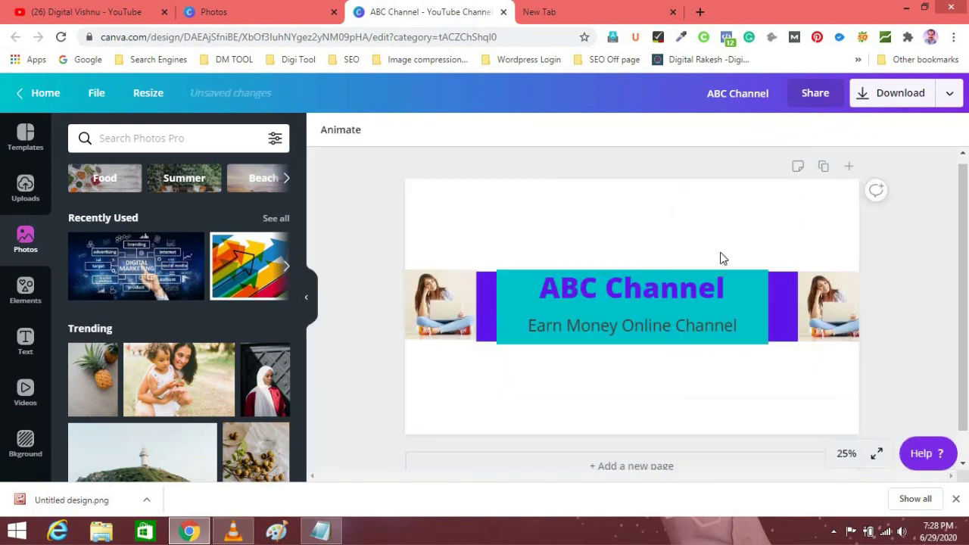
Try the document's turquoise as the page background color.
{"action": "left_click", "coordinate": [584, 251]}
{"action": "left_click", "coordinate": [327, 134]}
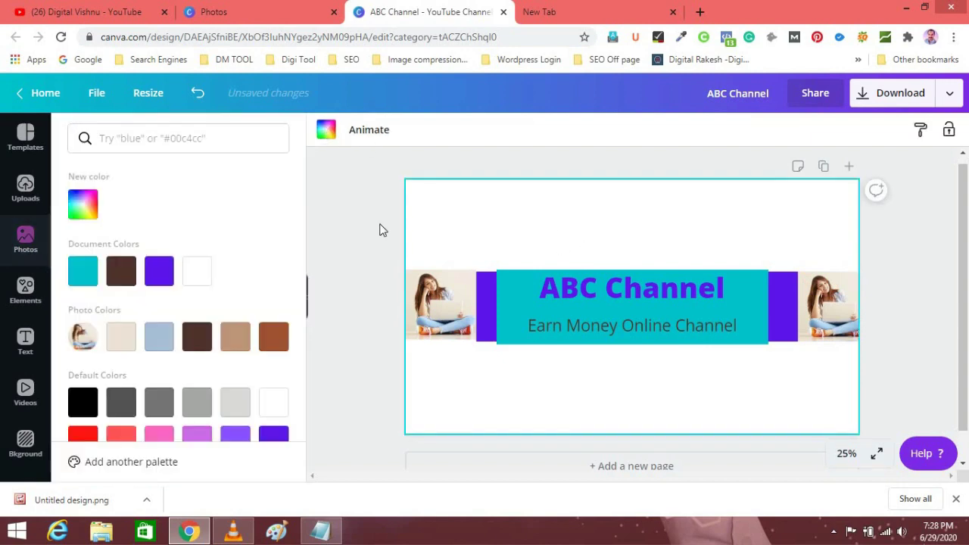
{"action": "left_click", "coordinate": [83, 271]}
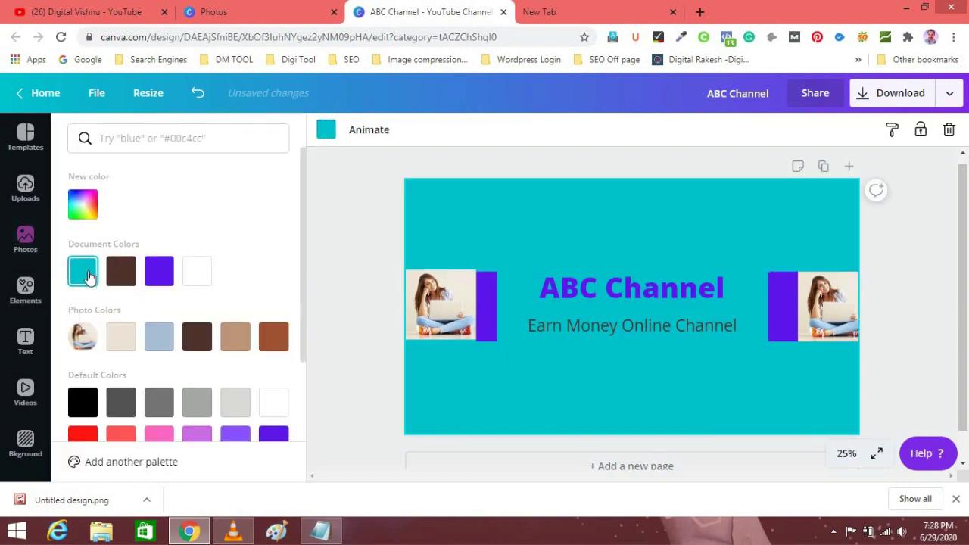
Set the page background color to black from the default colors.
{"action": "right_click", "coordinate": [549, 222]}
{"action": "left_click", "coordinate": [326, 133]}
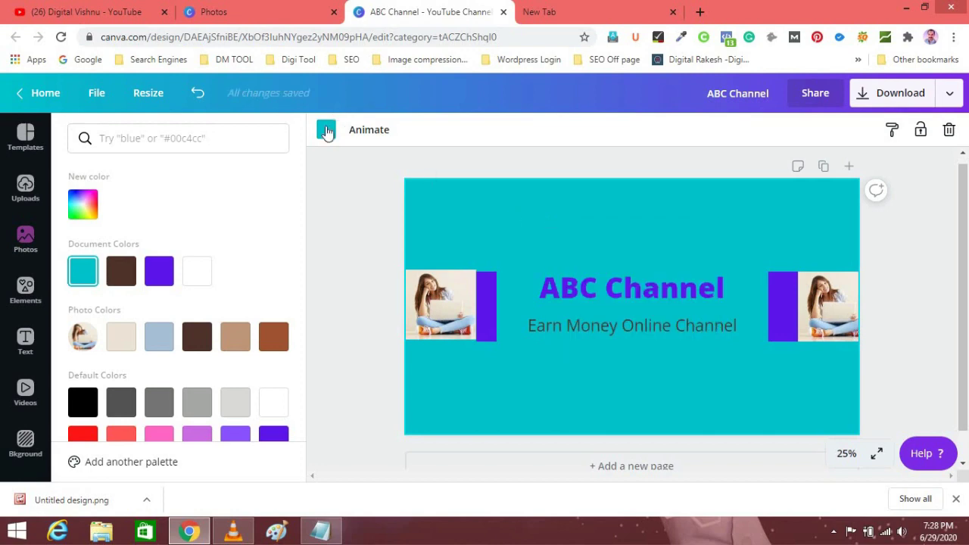
{"action": "left_click", "coordinate": [327, 132]}
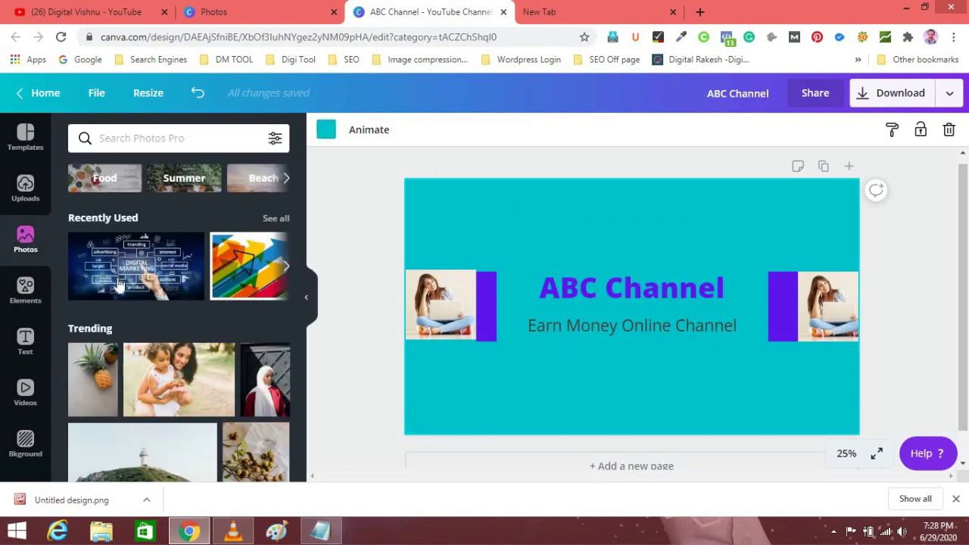
{"action": "left_click", "coordinate": [327, 131]}
{"action": "scroll", "coordinate": [114, 303], "scroll_direction": "down", "scroll_amount": 2}
{"action": "left_click", "coordinate": [82, 331]}
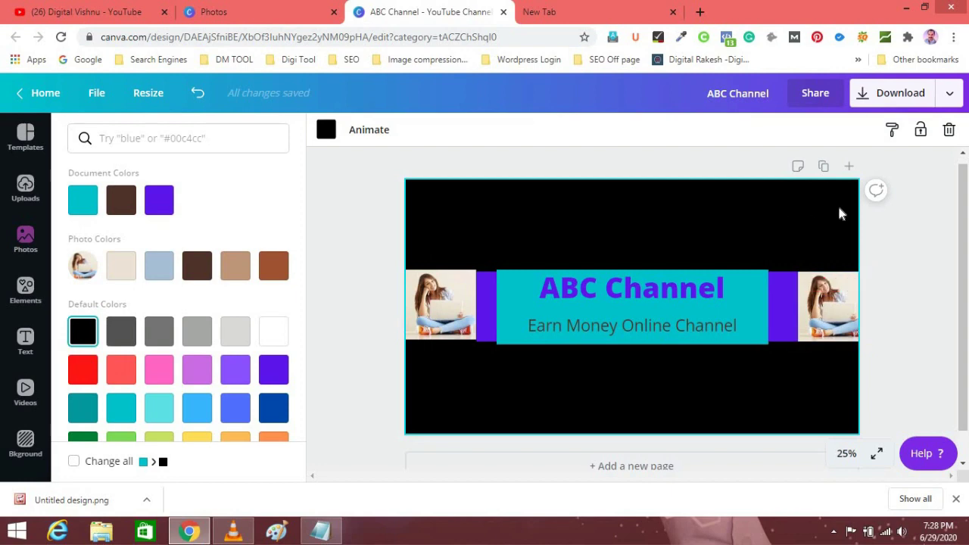
Download the finished channel art as a JPG file.
{"action": "left_click", "coordinate": [907, 101]}
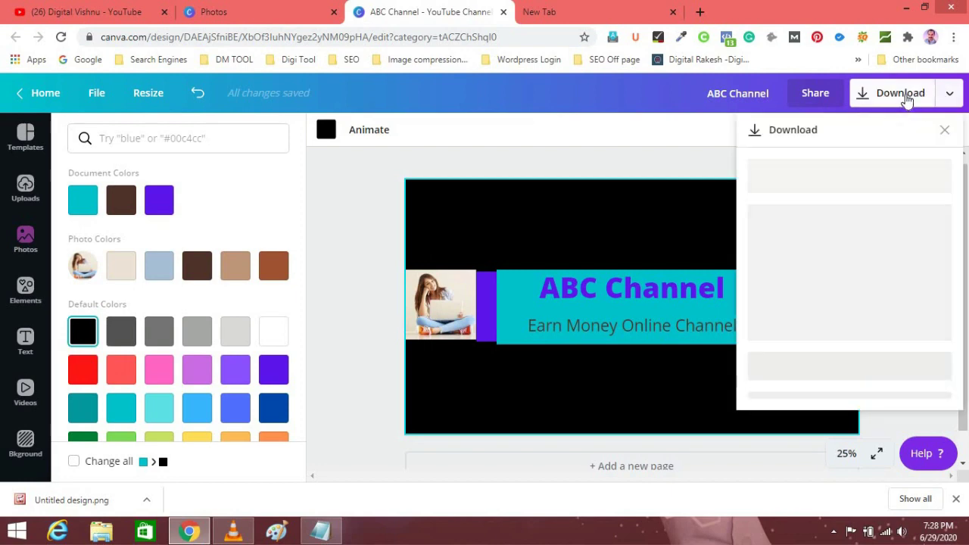
{"action": "left_click", "coordinate": [880, 193]}
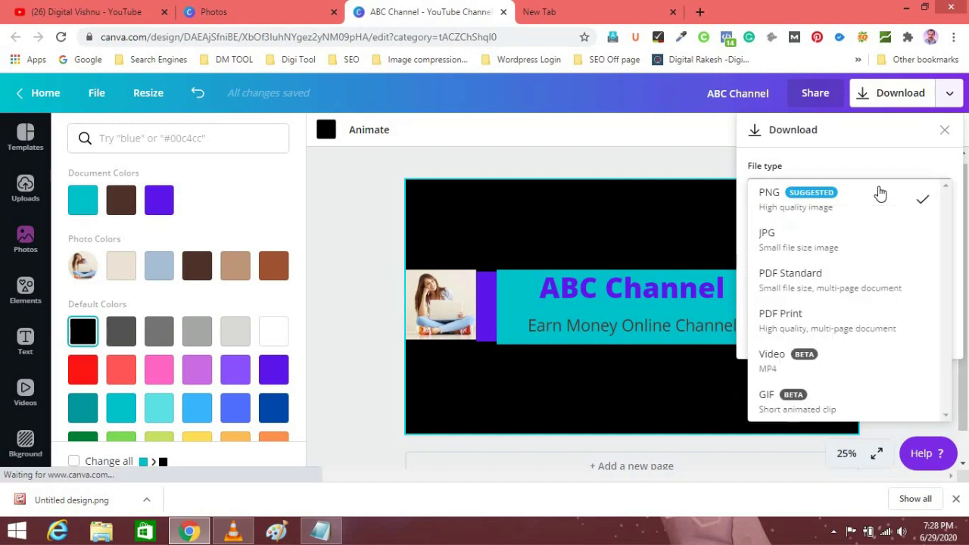
{"action": "left_click", "coordinate": [794, 246]}
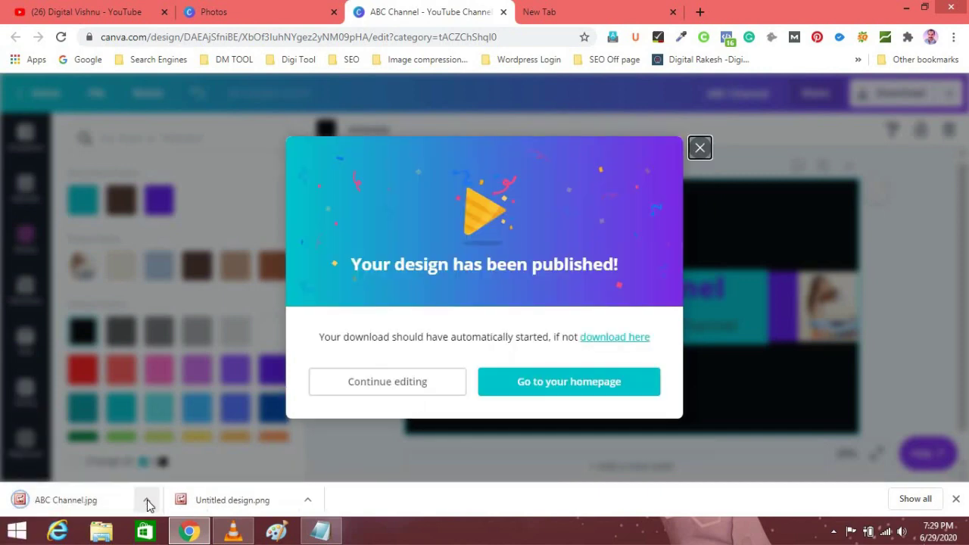
Show the downloaded ABC Channel.jpg in its folder.
{"action": "left_click", "coordinate": [147, 501]}
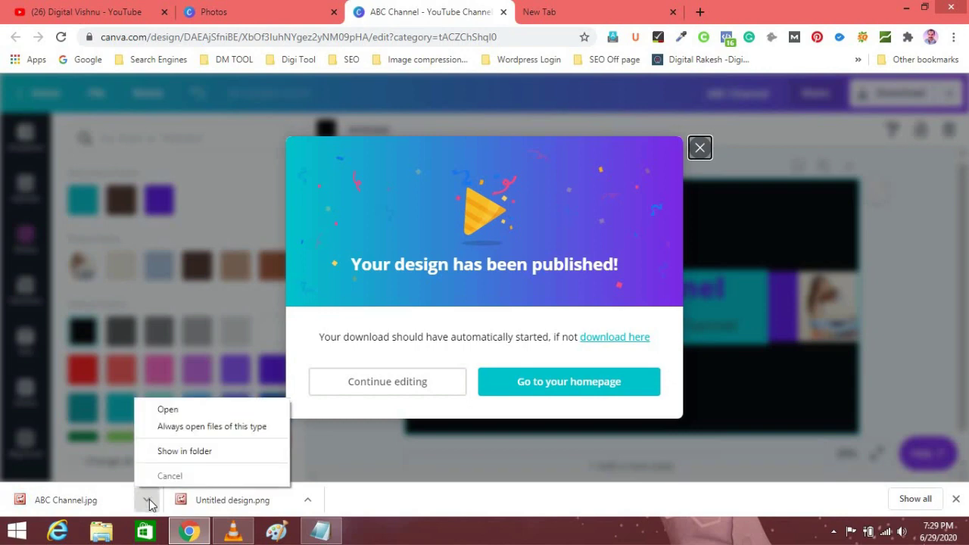
{"action": "left_click", "coordinate": [179, 454]}
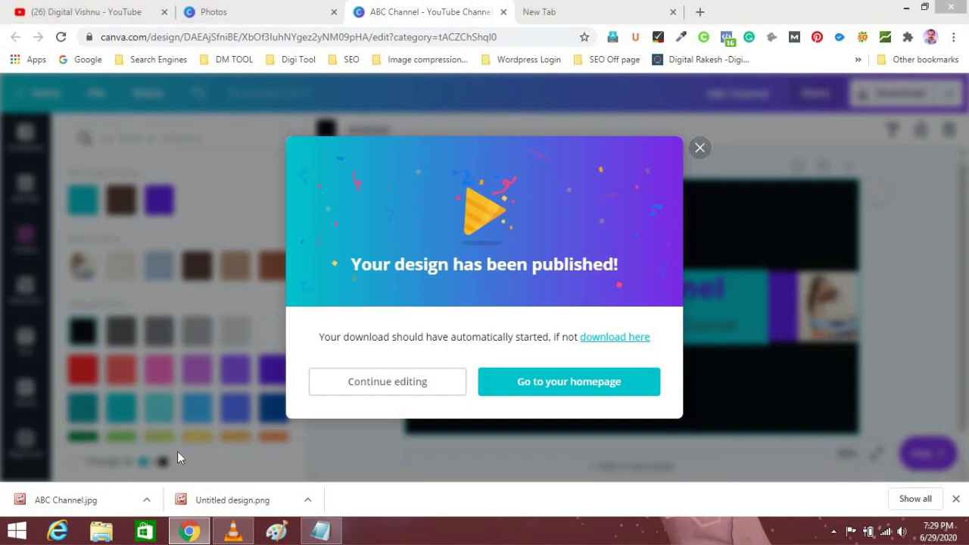
{"action": "left_click", "coordinate": [50, 503]}
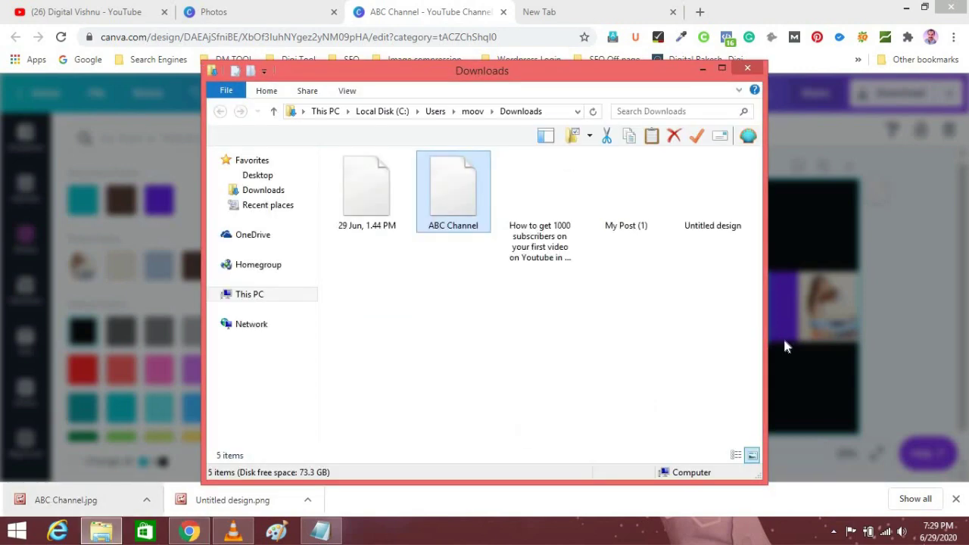
Rename the downloaded ABC Channel image as "ABC Channel - youtube channel art".
{"action": "left_click", "coordinate": [450, 225]}
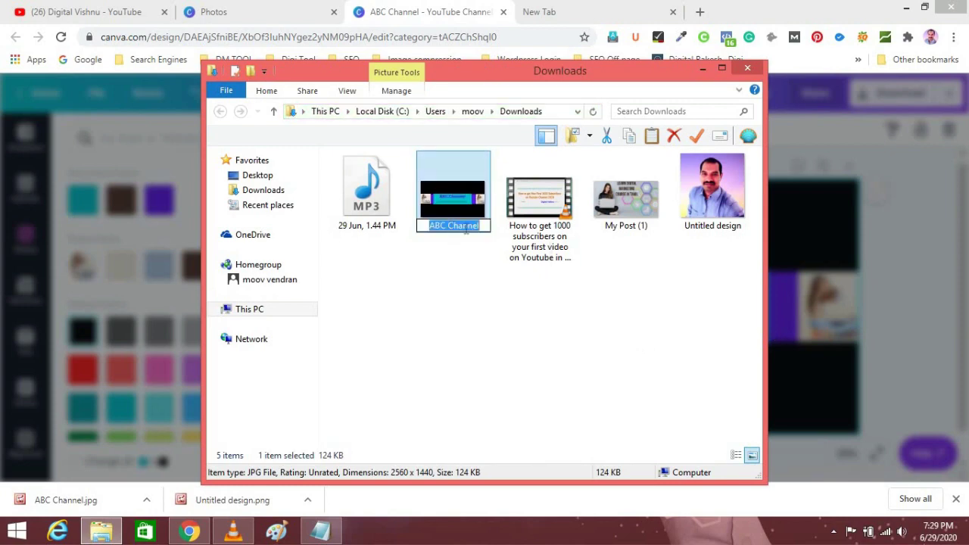
{"action": "left_click", "coordinate": [486, 226]}
{"action": "type", "text": "-"}
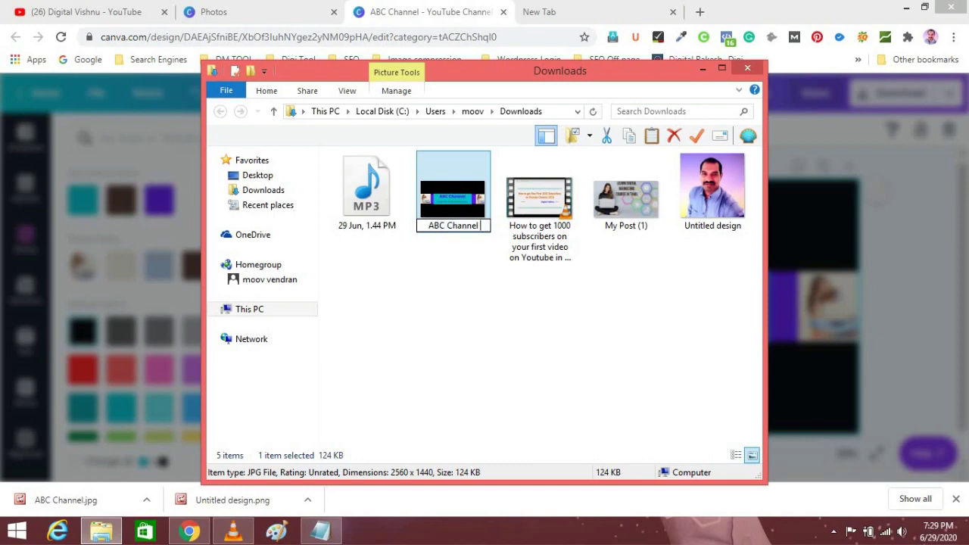
{"action": "type", "text": " youtube channel"}
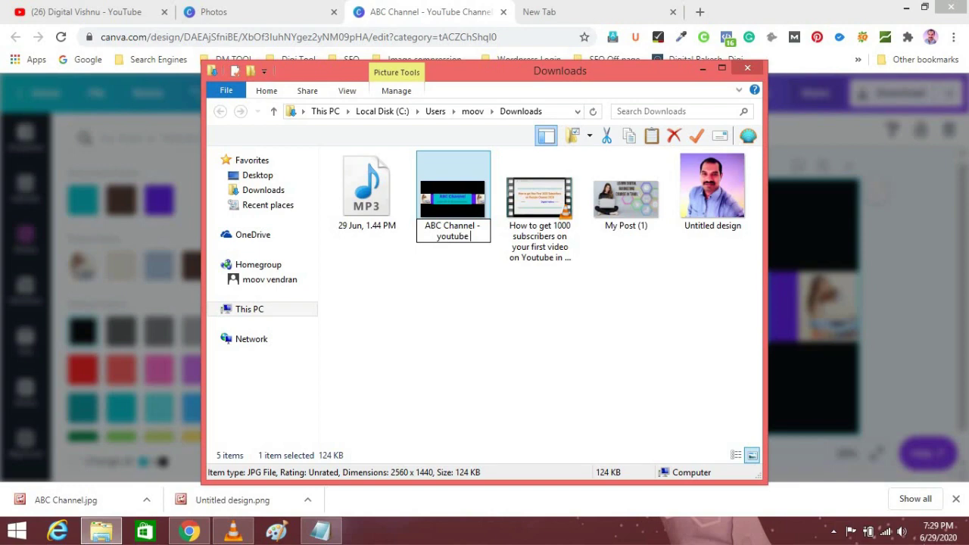
{"action": "type", "text": " ar"}
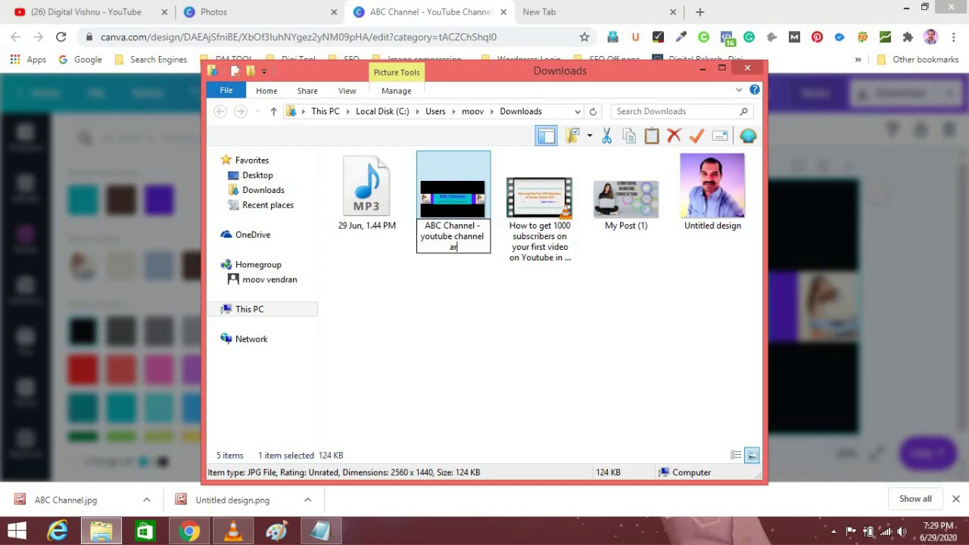
{"action": "type", "text": "t"}
{"action": "key", "text": "Return"}
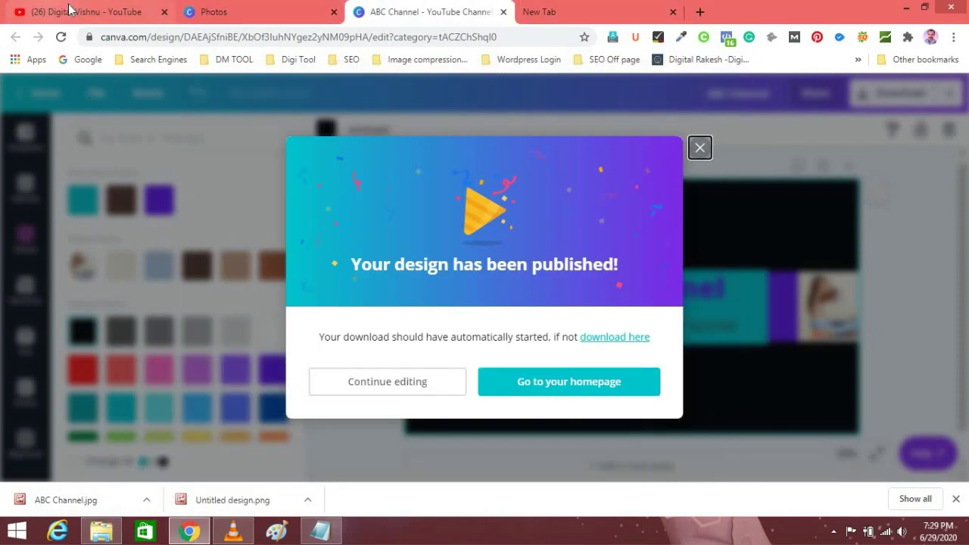
Switch to YouTube and open the signed-in account's own channel page.
{"action": "left_click", "coordinate": [69, 10]}
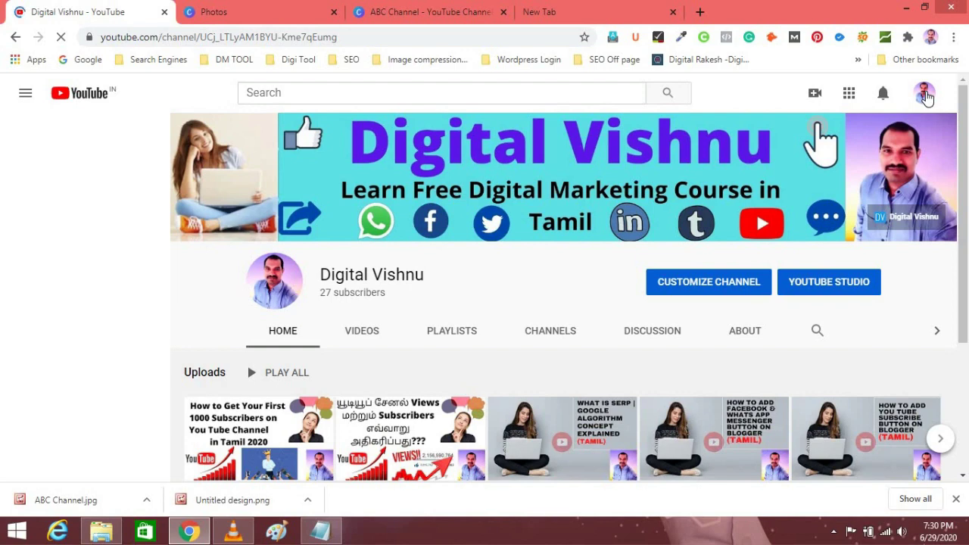
{"action": "left_click", "coordinate": [925, 95]}
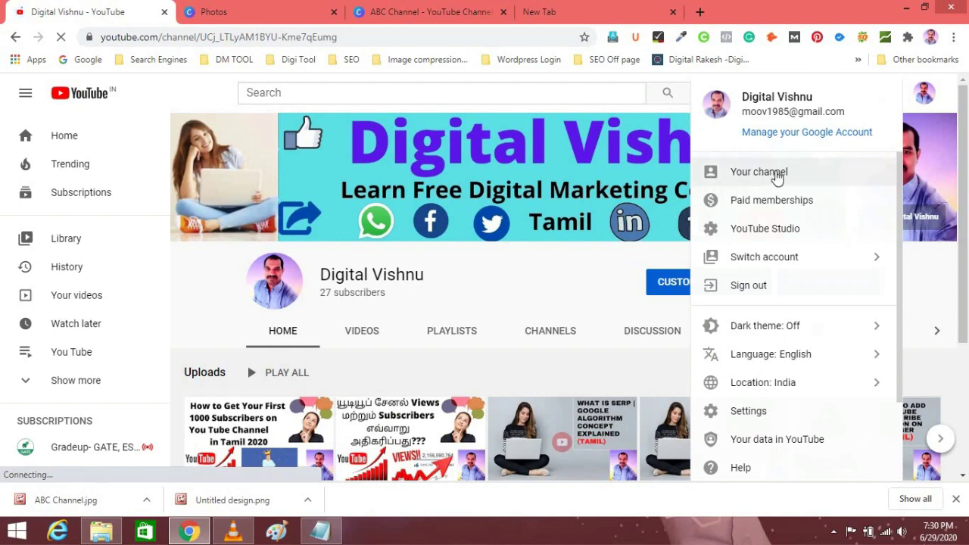
{"action": "left_click", "coordinate": [778, 176]}
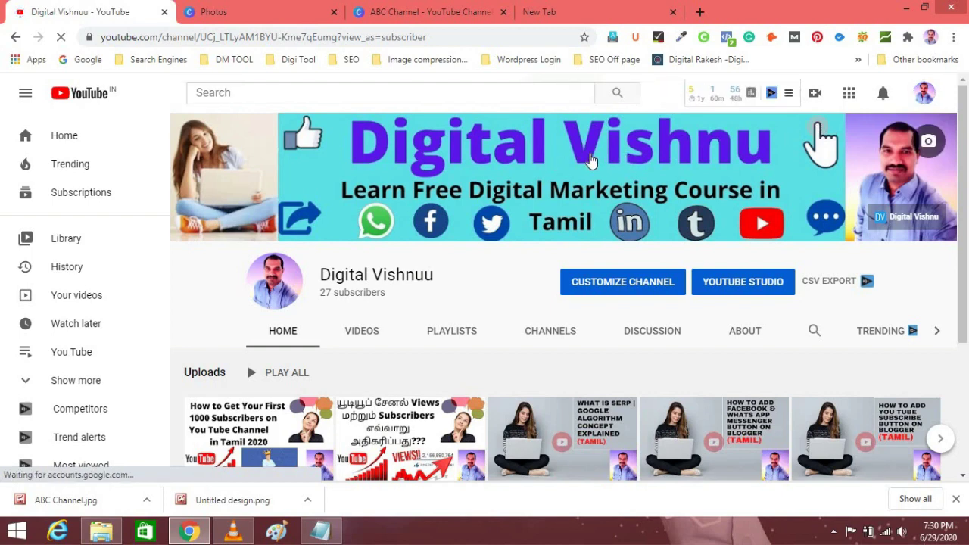
Upload "ABC Channel - youtube channel art" from Downloads in the channel art editor to preview it across devices.
{"action": "left_click", "coordinate": [592, 159]}
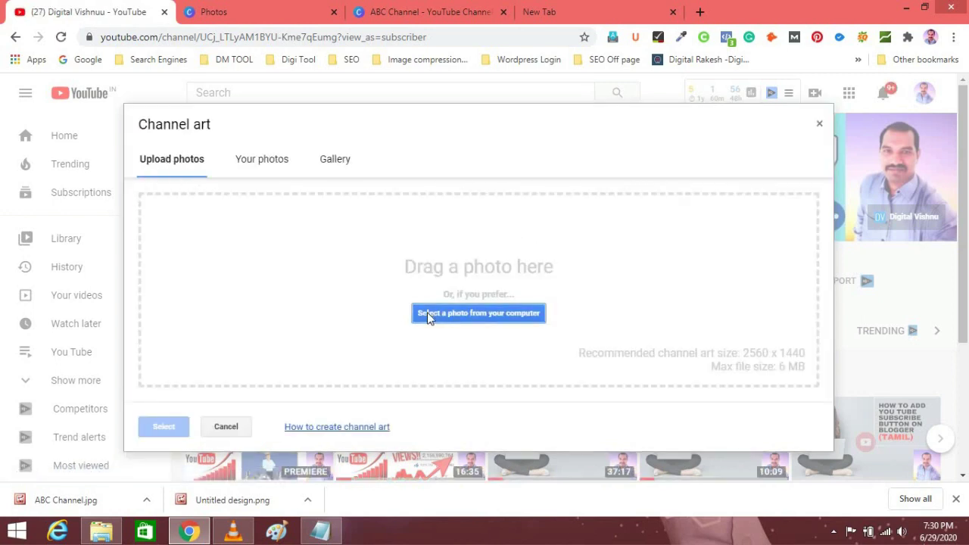
{"action": "left_click", "coordinate": [445, 319]}
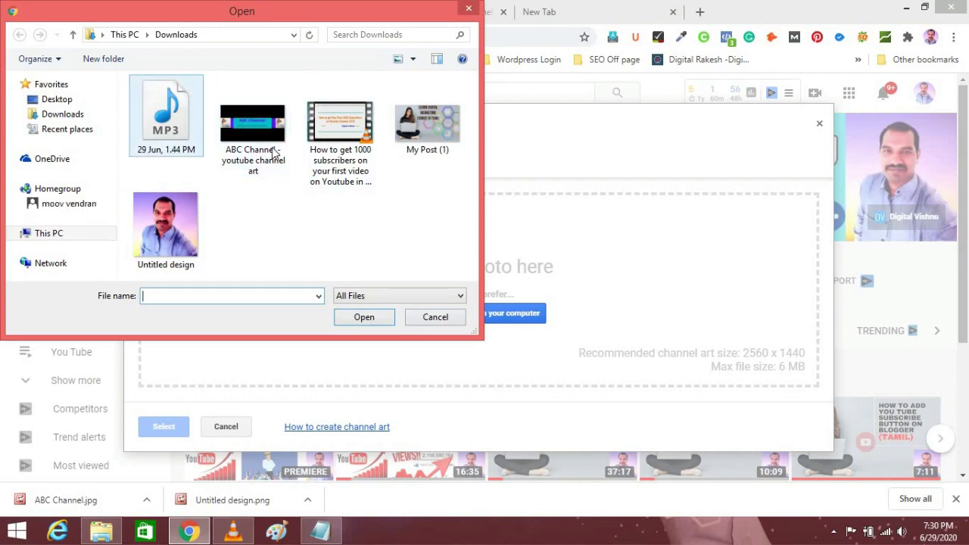
{"action": "left_click", "coordinate": [261, 125]}
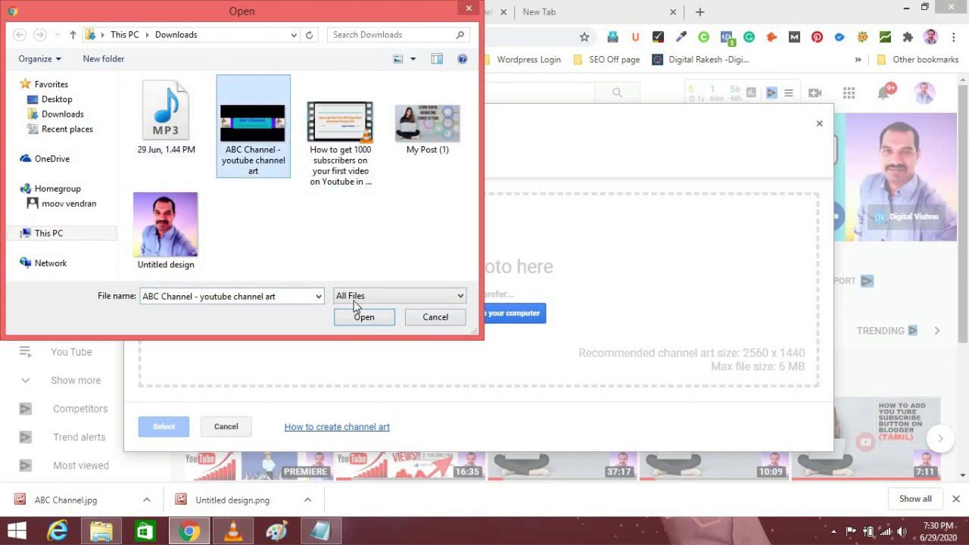
{"action": "left_click", "coordinate": [364, 317]}
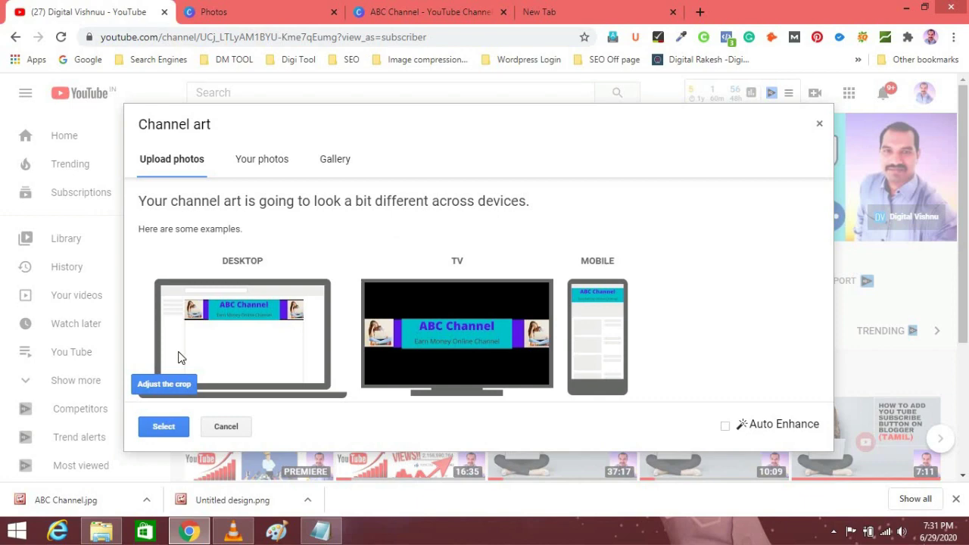
View the crop region of the uploaded channel art and cancel without applying the image.
{"action": "left_click", "coordinate": [156, 388]}
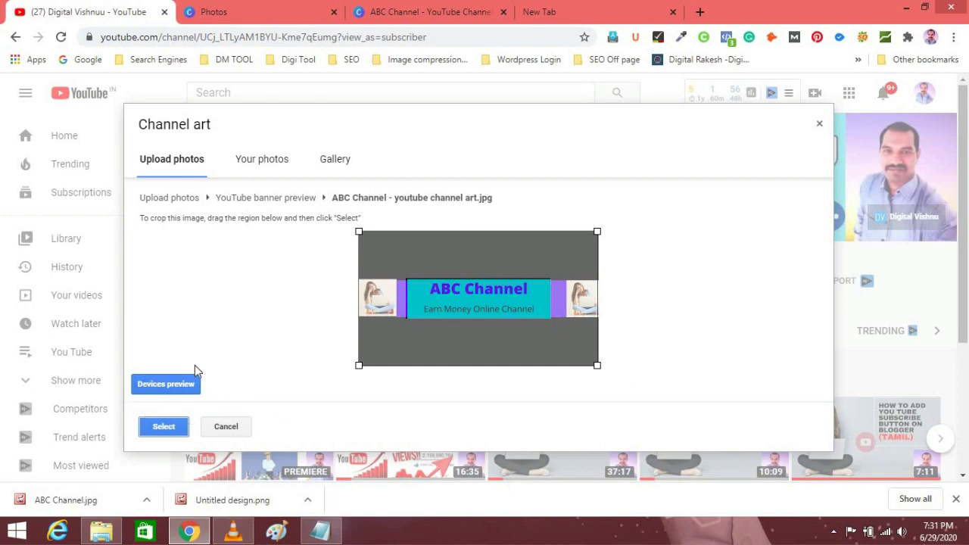
{"action": "left_click", "coordinate": [225, 427]}
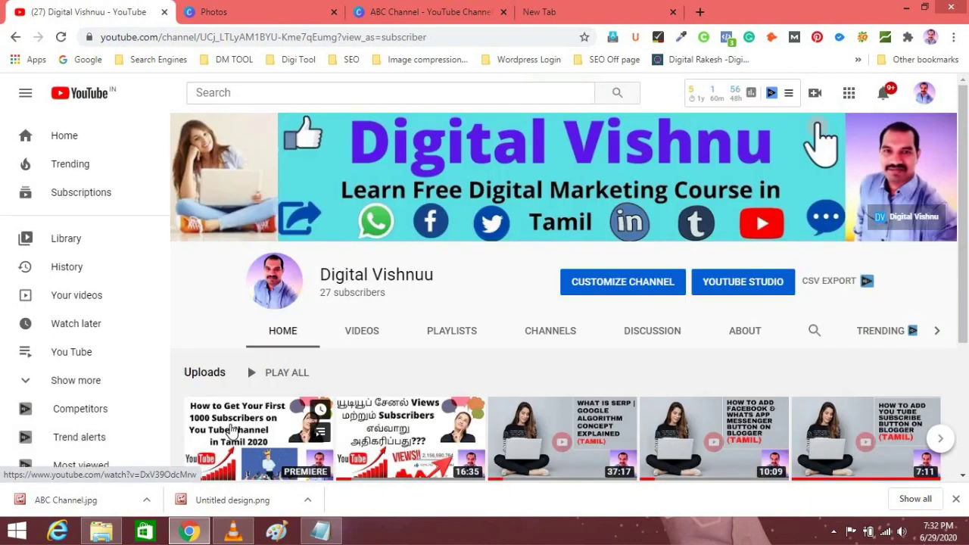